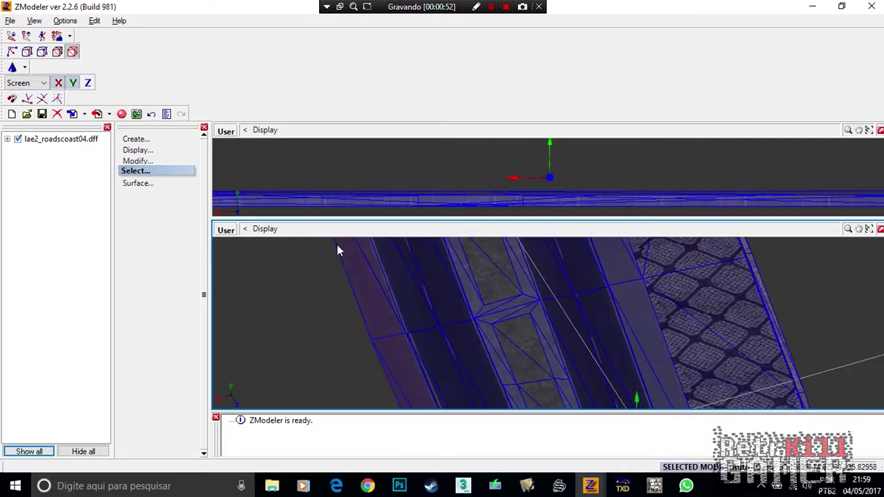
# Select all polygons that use the boardwalk_la material, working at polygon level.
pyautogui.click(131, 139)
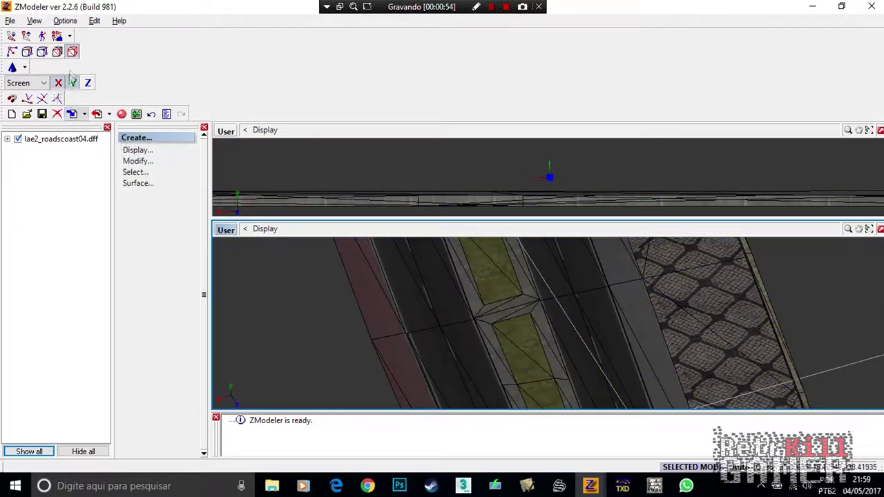
pyautogui.click(57, 51)
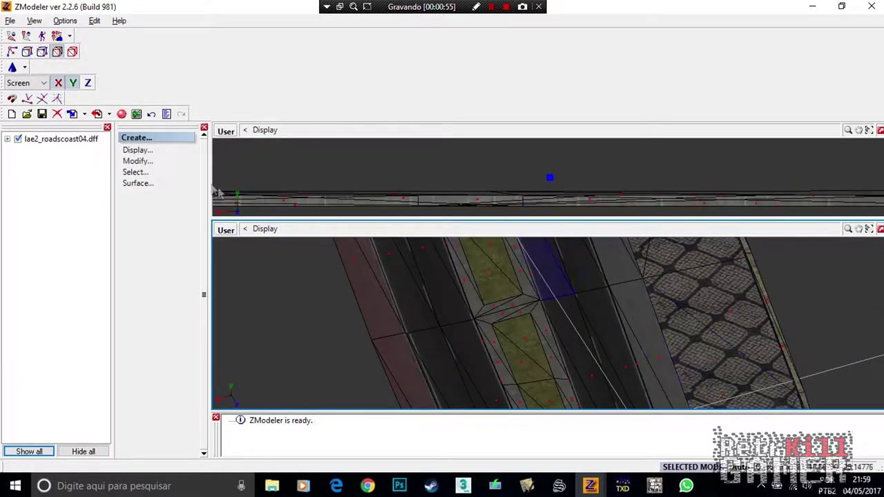
pyautogui.click(134, 172)
pyautogui.click(169, 293)
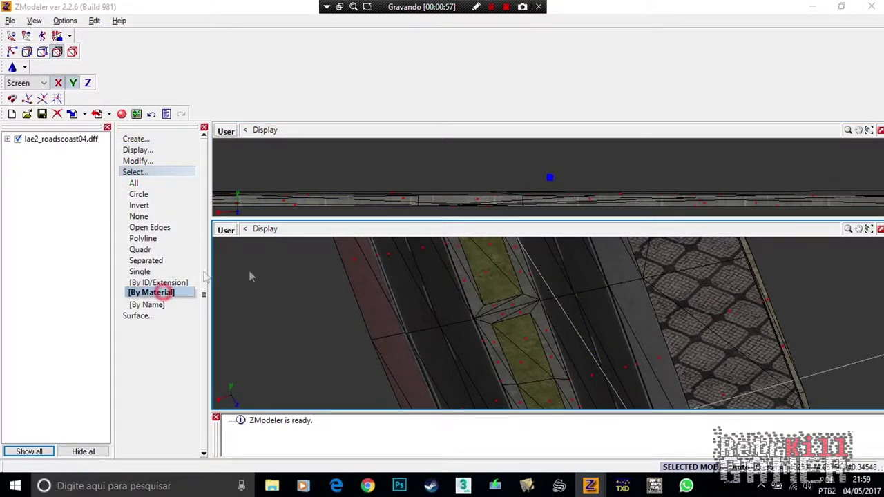
pyautogui.click(544, 150)
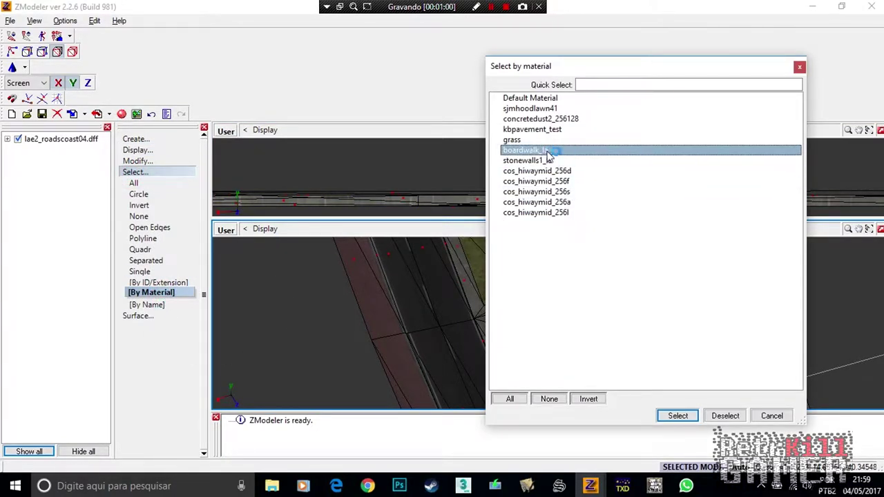
pyautogui.click(542, 287)
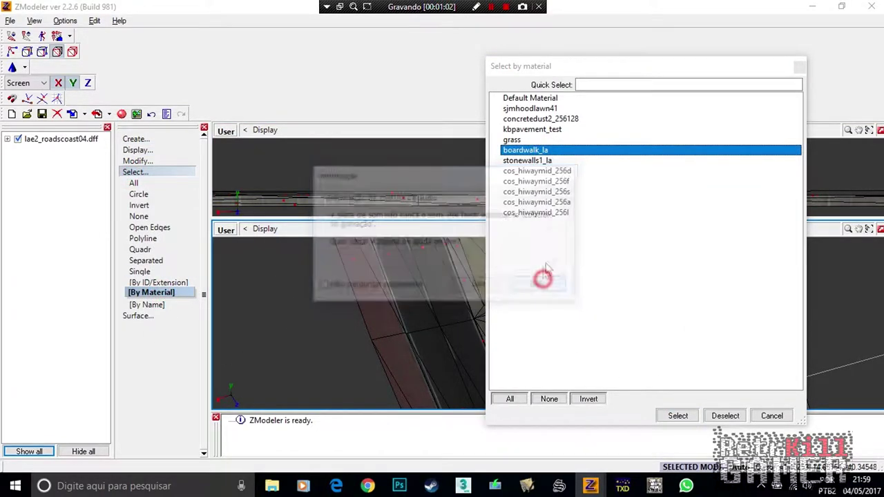
pyautogui.click(678, 415)
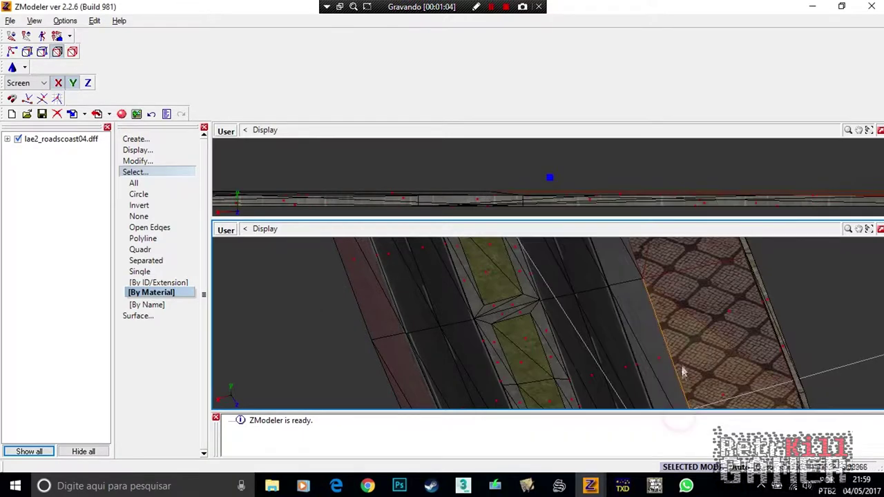
# Detach the selected boardwalk polygons into a separate object, with selected mode turned on.
pyautogui.click(139, 248)
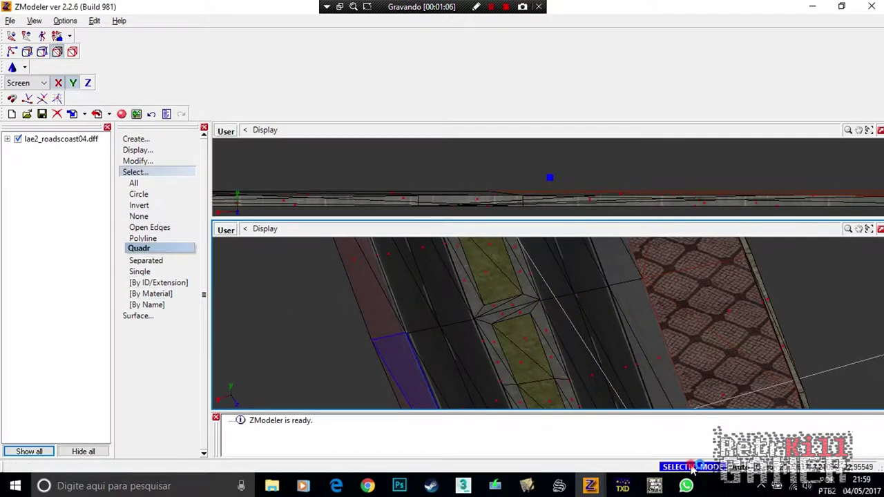
pyautogui.click(159, 192)
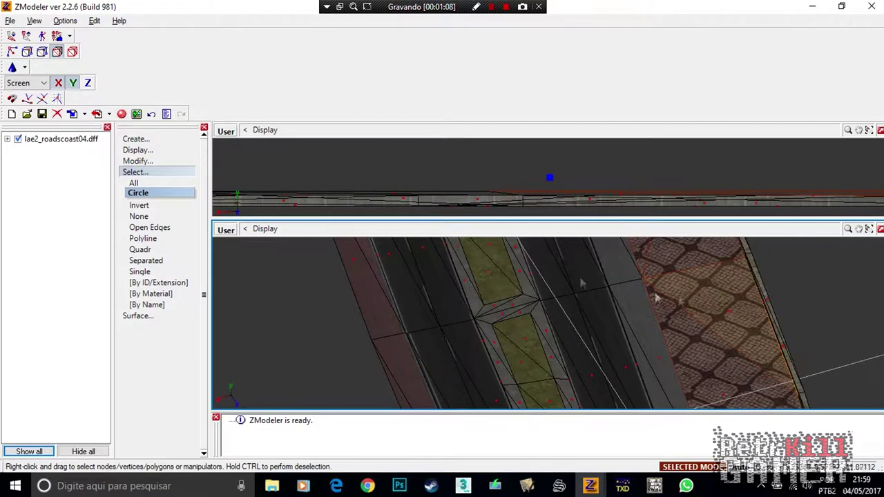
pyautogui.click(154, 163)
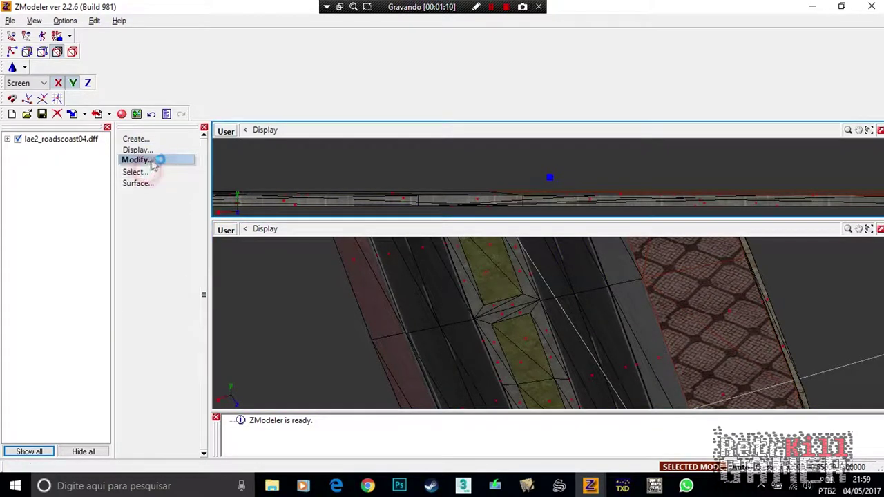
pyautogui.click(150, 316)
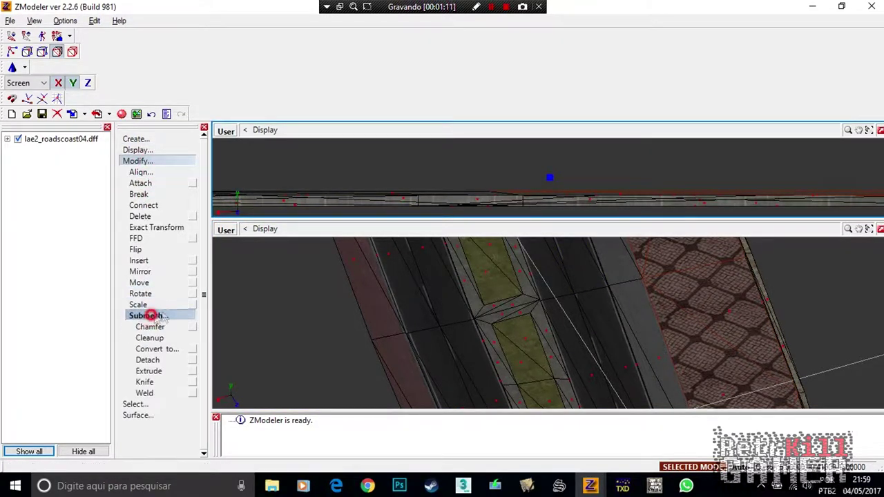
pyautogui.click(147, 360)
pyautogui.click(774, 312)
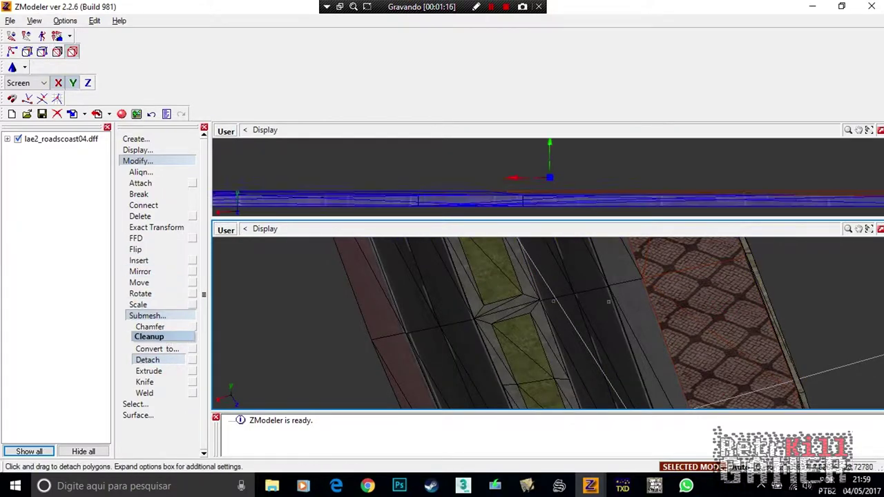
# Hide the original road mesh, leaving the detached boardwalk strip shown, and turn off selected mode.
pyautogui.click(7, 139)
pyautogui.click(25, 152)
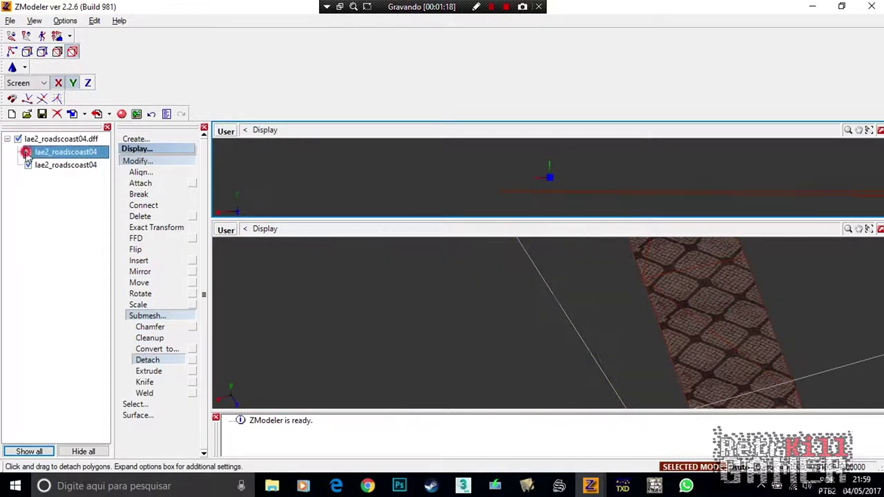
pyautogui.scroll(-5, 734, 344)
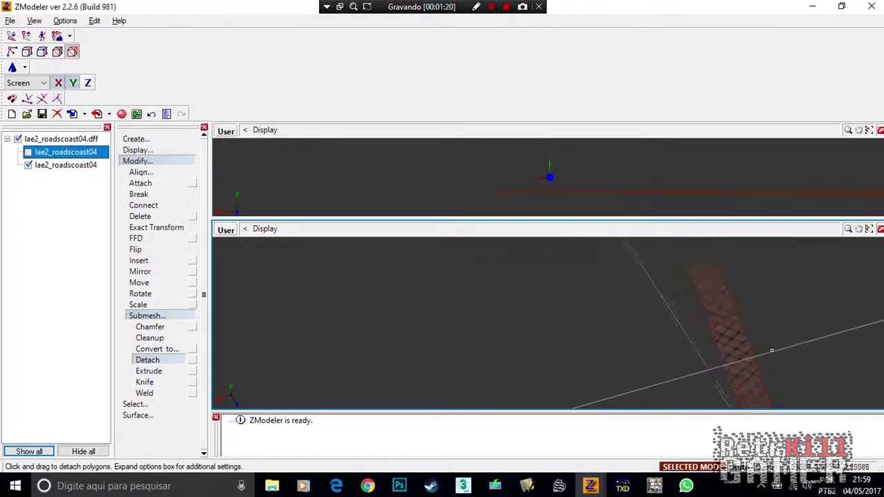
pyautogui.moveTo(764, 340); pyautogui.dragTo(702, 435, button='middle')
pyautogui.click(692, 466)
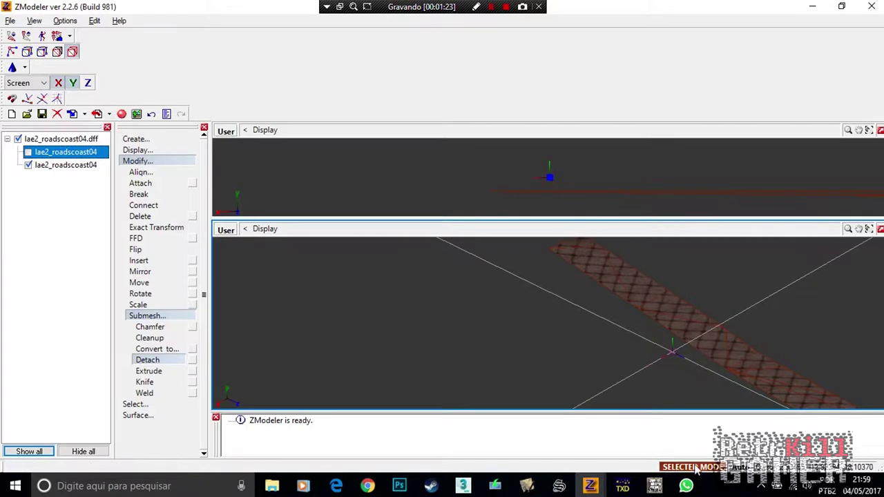
pyautogui.moveTo(582, 291); pyautogui.dragTo(559, 265, button='middle')
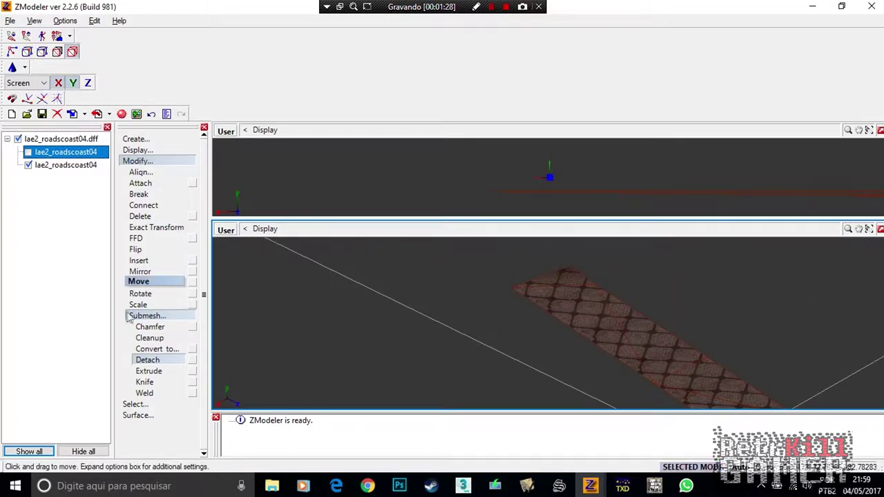
# Activate the Edit UV mapping command for the detached boardwalk strip.
pyautogui.click(147, 314)
pyautogui.click(154, 161)
pyautogui.click(145, 182)
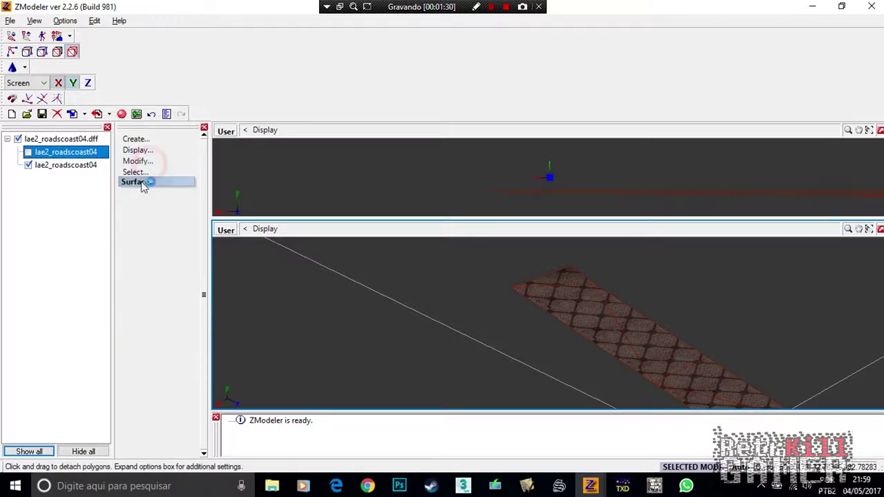
pyautogui.click(143, 181)
pyautogui.click(148, 193)
pyautogui.click(149, 206)
pyautogui.click(606, 288)
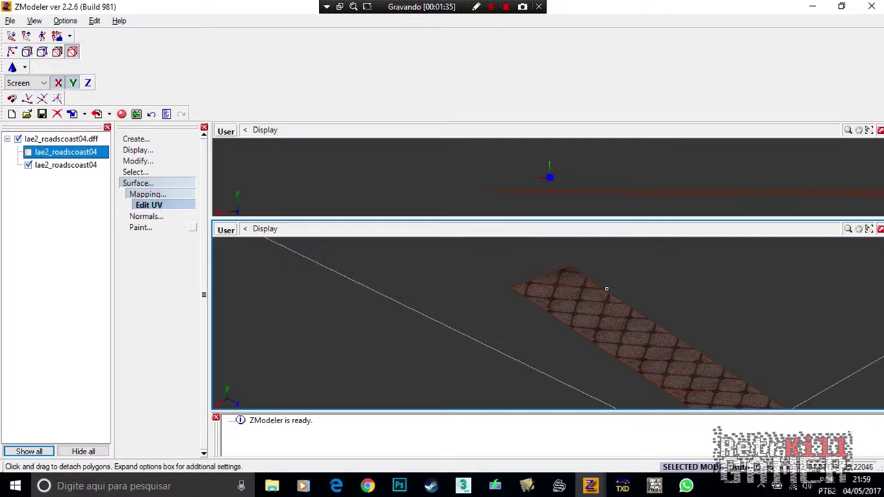
# Switch the upper viewport to the Top view and apply Edit UV to the boardwalk strip there.
pyautogui.click(240, 137)
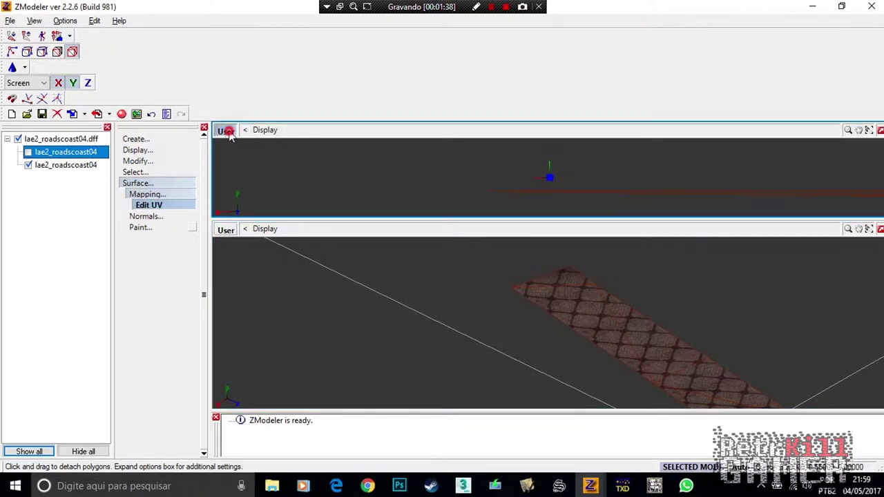
pyautogui.click(228, 131)
pyautogui.click(256, 183)
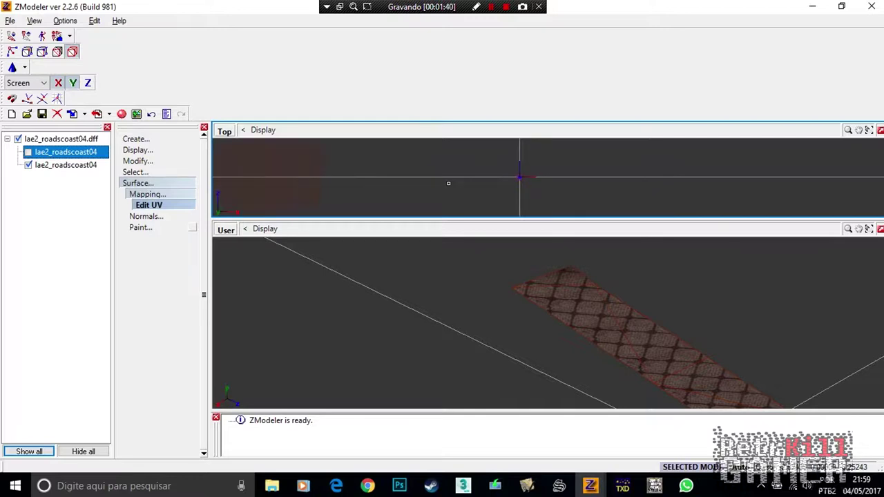
pyautogui.scroll(-6, 449, 184)
pyautogui.scroll(1, 311, 191)
pyautogui.scroll(1, 296, 168)
pyautogui.click(298, 172)
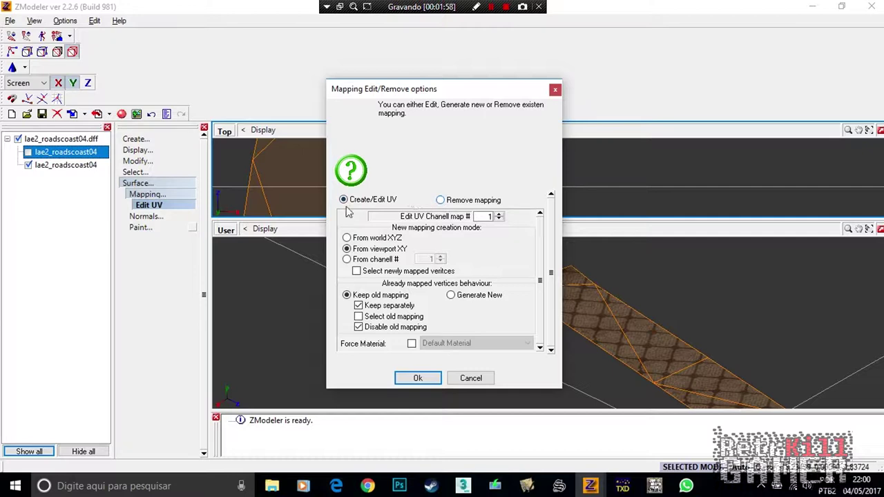
pyautogui.click(441, 201)
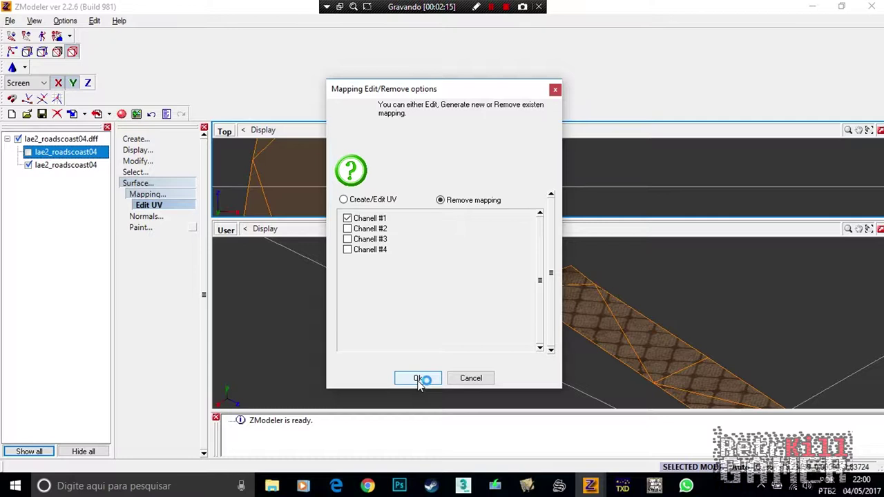
pyautogui.click(344, 200)
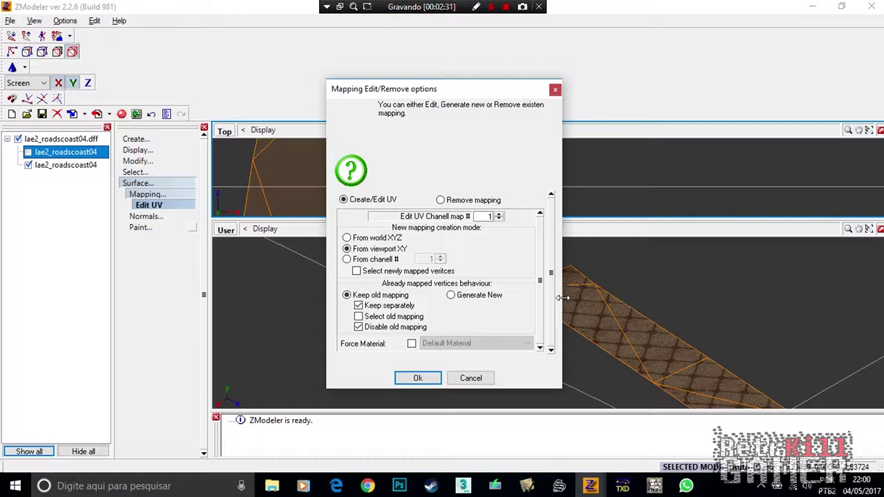
pyautogui.click(452, 296)
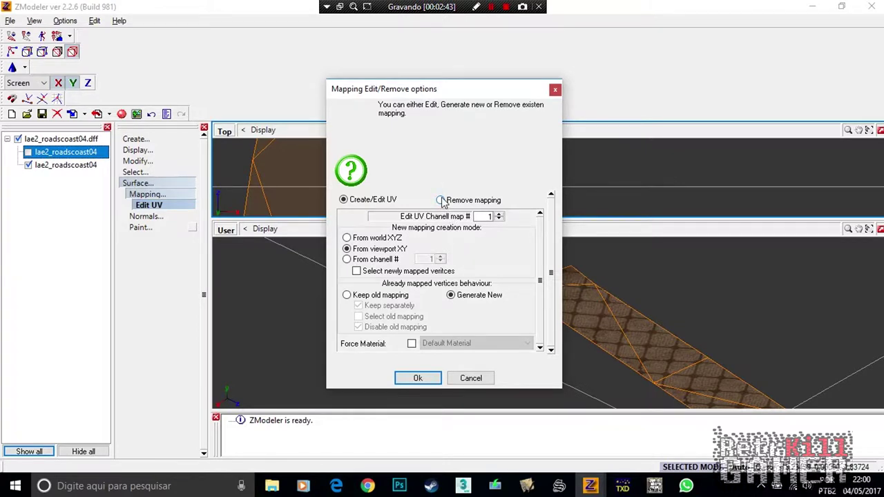
pyautogui.click(347, 295)
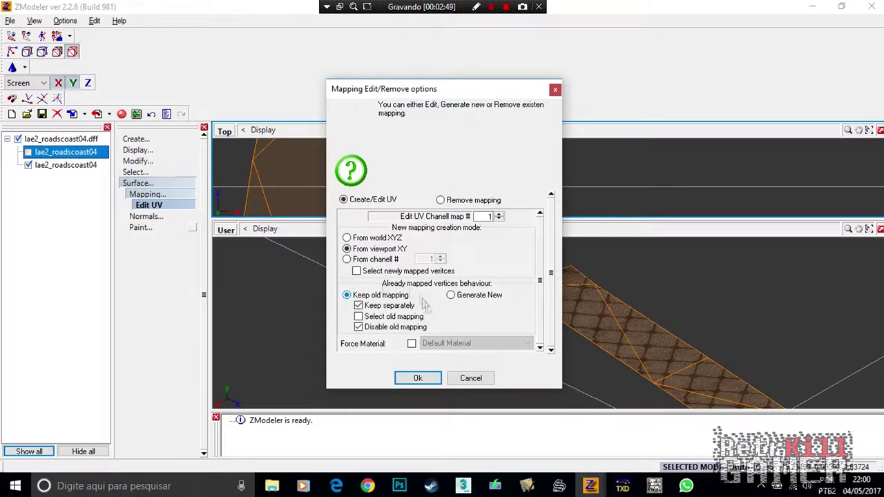
# Toggle the select and disable old mapping options, and accept UV channel 1 from viewport XY with the old mapping kept.
pyautogui.click(359, 316)
pyautogui.click(358, 327)
pyautogui.click(418, 377)
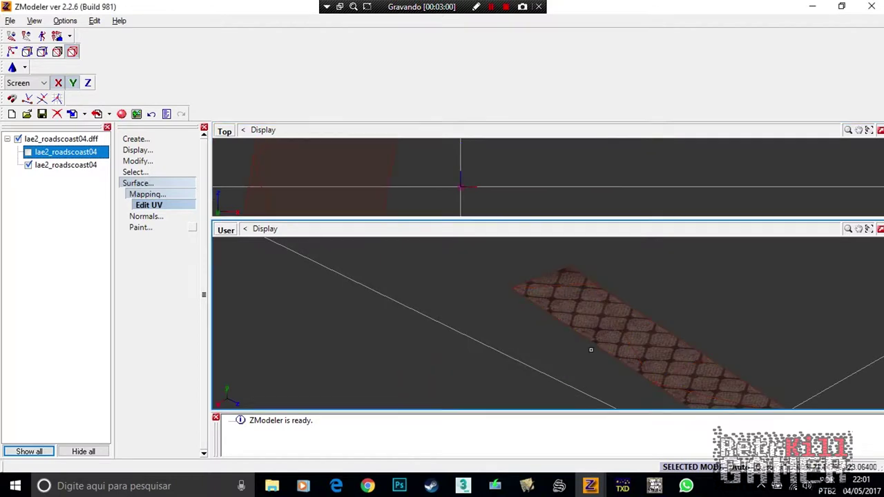
# Switch the lower viewport to UV Mapper and show the boardwalk material's texture behind the UV layout.
pyautogui.scroll(-3, 661, 345)
pyautogui.scroll(2, 661, 345)
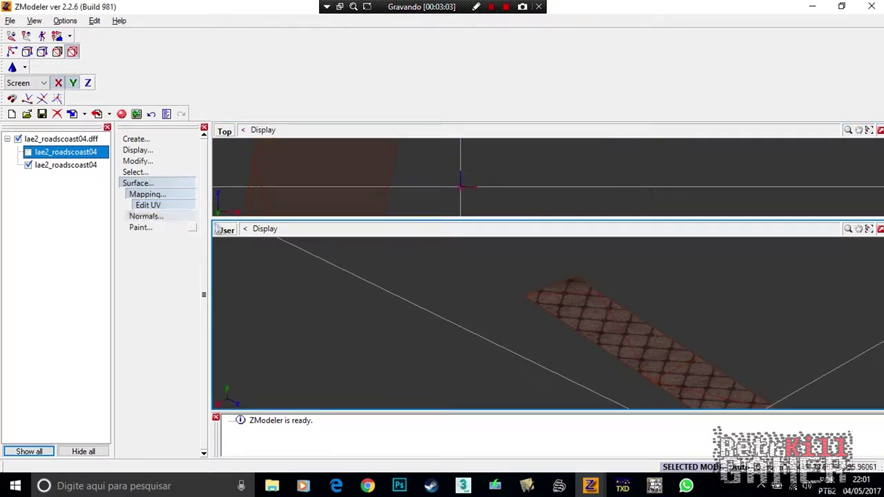
pyautogui.click(226, 230)
pyautogui.click(257, 349)
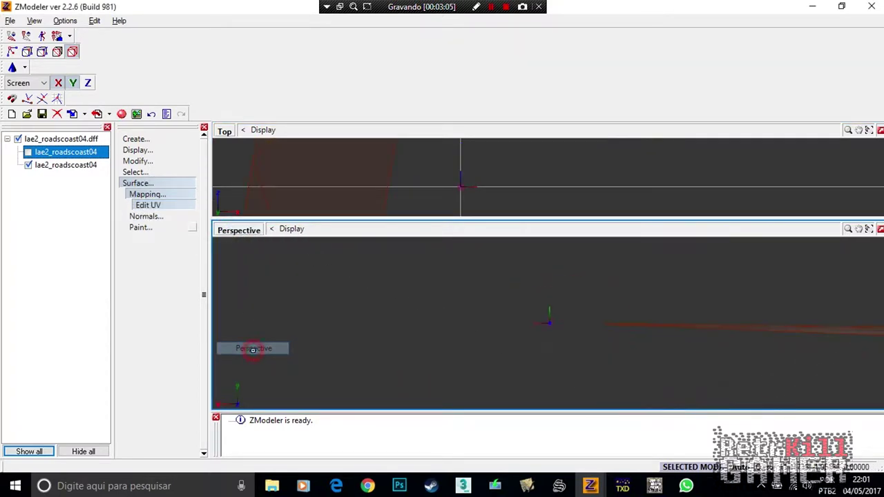
pyautogui.click(240, 232)
pyautogui.click(253, 360)
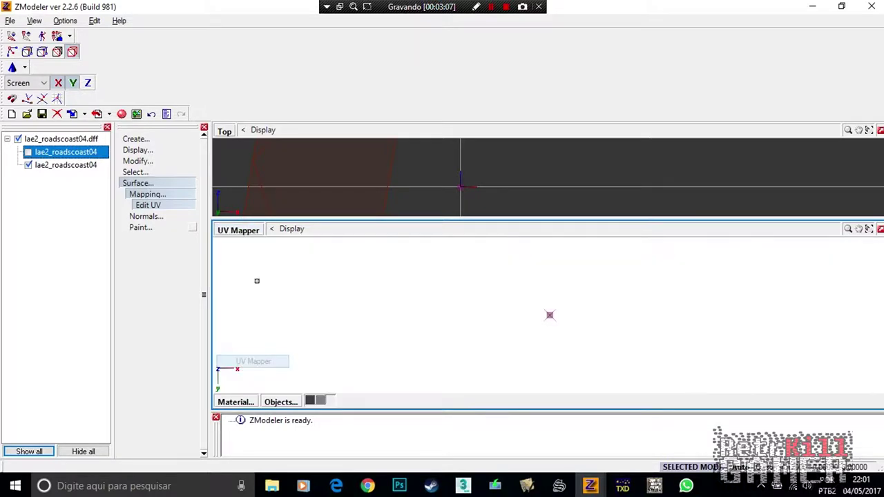
pyautogui.click(236, 402)
pyautogui.click(254, 271)
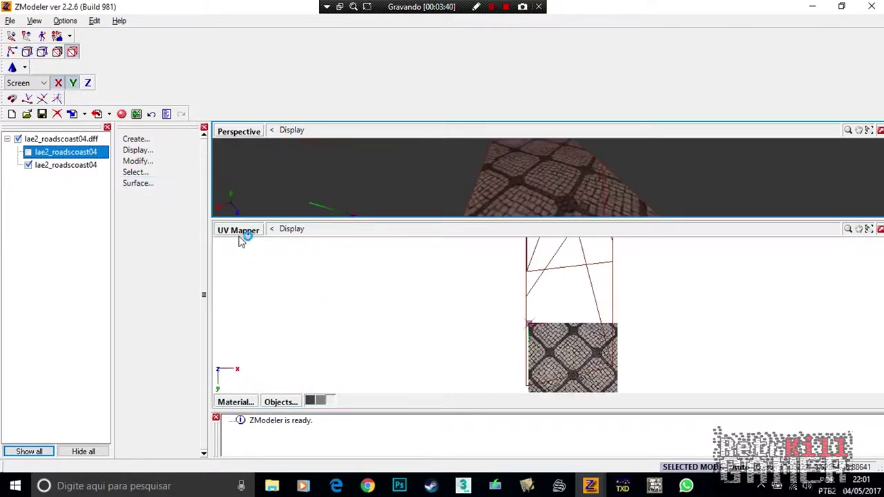
# Scale up the boardwalk strip's UV layout in the UV Mapper and check the texture tiling on the model.
pyautogui.click(262, 375)
pyautogui.click(137, 161)
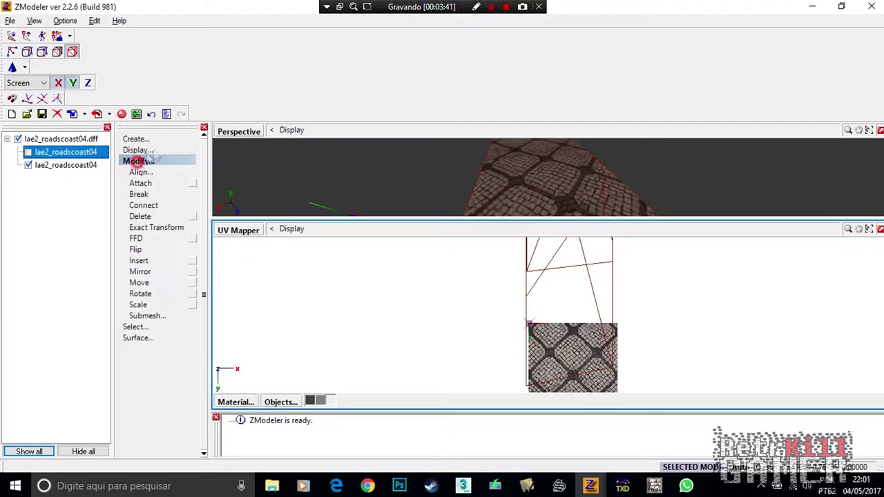
pyautogui.click(142, 304)
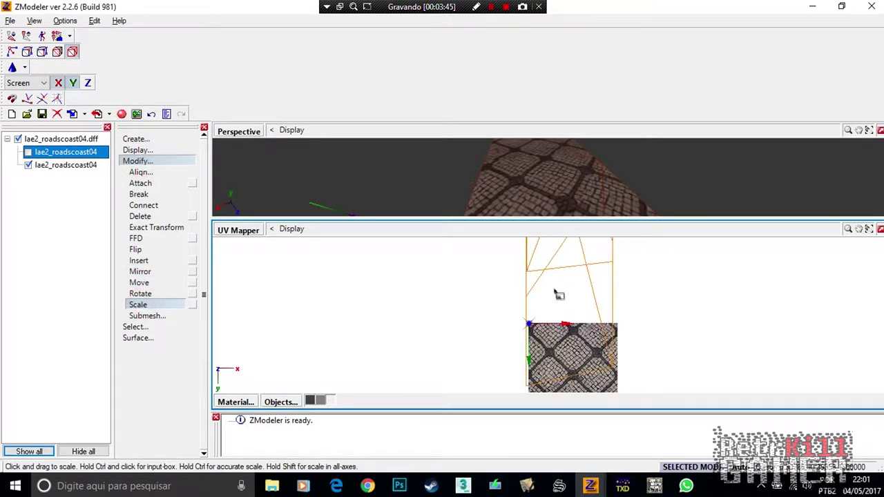
pyautogui.moveTo(565, 295); pyautogui.dragTo(538, 179)
pyautogui.scroll(-3, 694, 183)
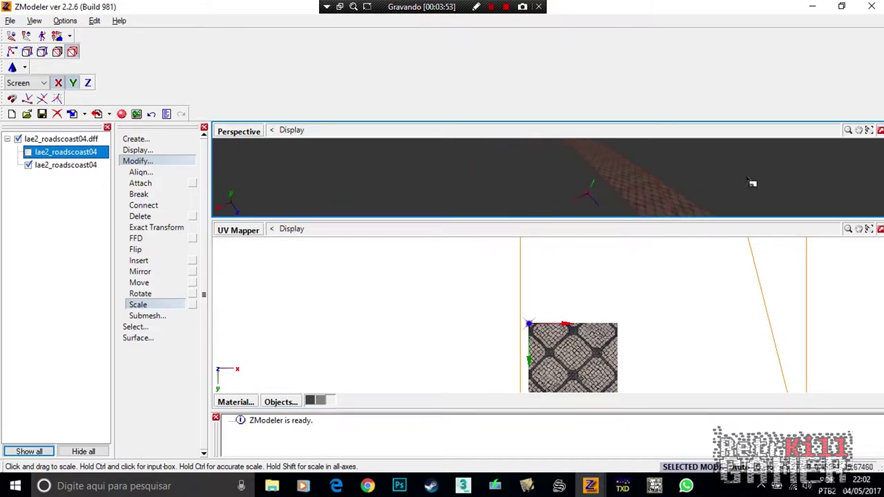
pyautogui.moveTo(711, 189); pyautogui.dragTo(564, 187, button='middle')
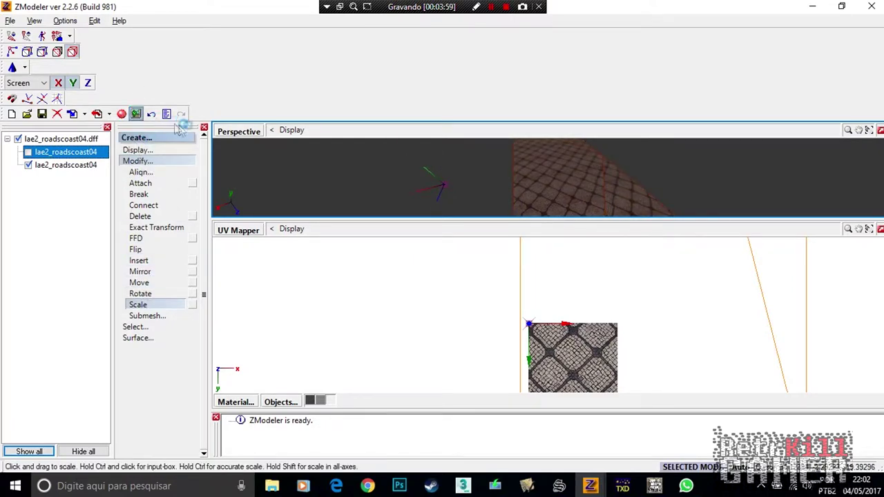
# Switch the upper viewport to the Top view and generate new UV channel 1 mapping for the boardwalk strip from viewport XY.
pyautogui.click(228, 131)
pyautogui.click(247, 184)
pyautogui.click(165, 305)
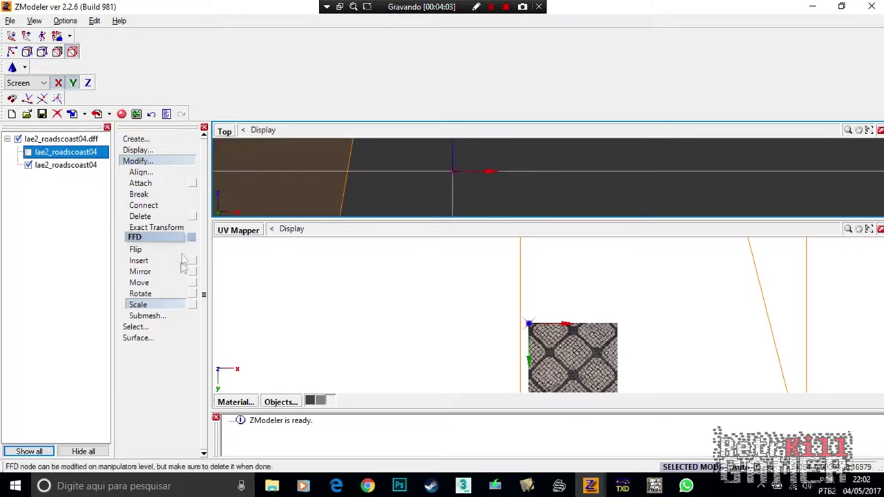
pyautogui.click(147, 160)
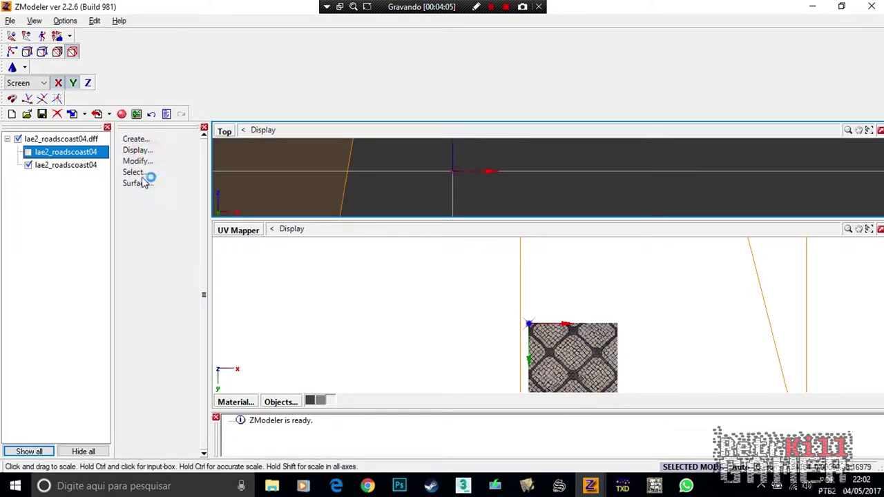
pyautogui.click(138, 183)
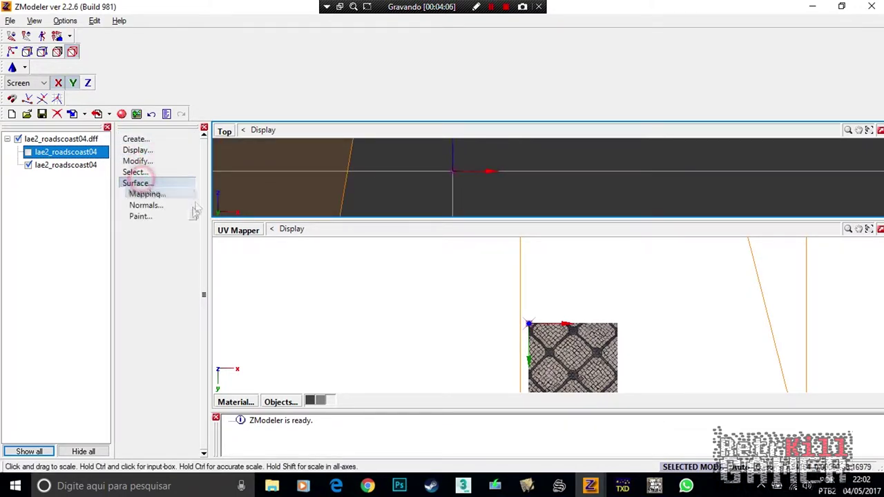
pyautogui.click(147, 194)
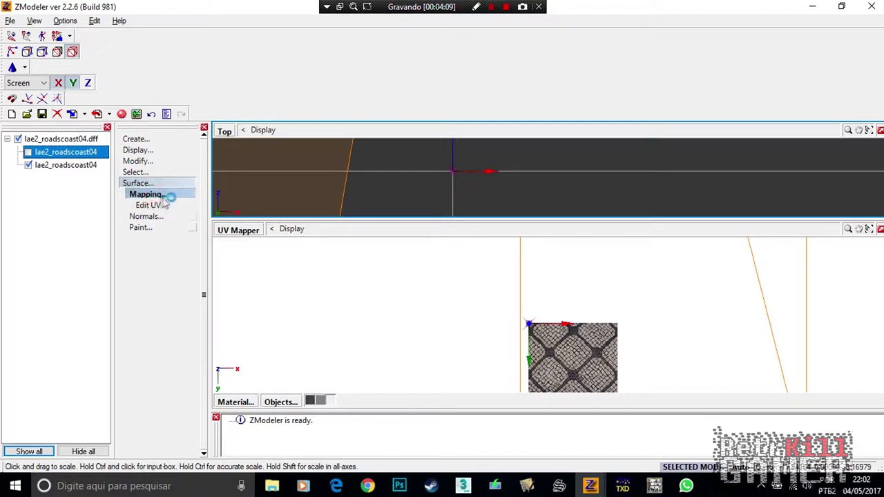
pyautogui.click(148, 205)
pyautogui.click(295, 171)
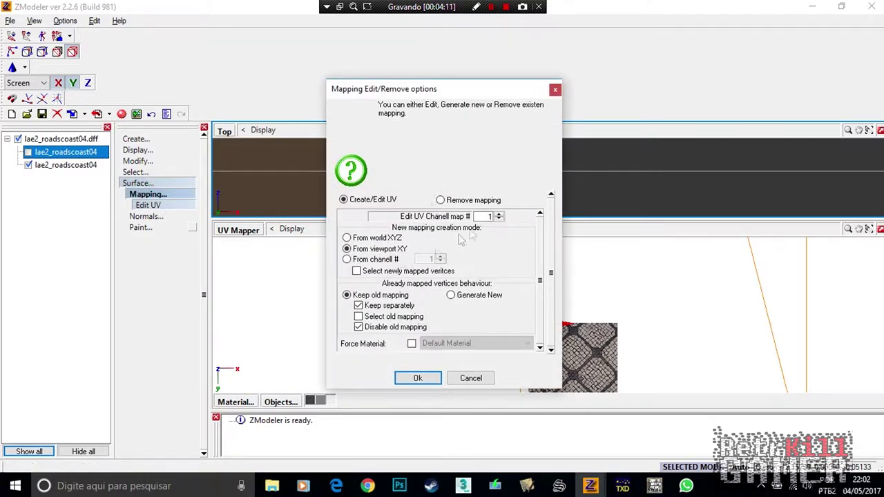
pyautogui.click(451, 296)
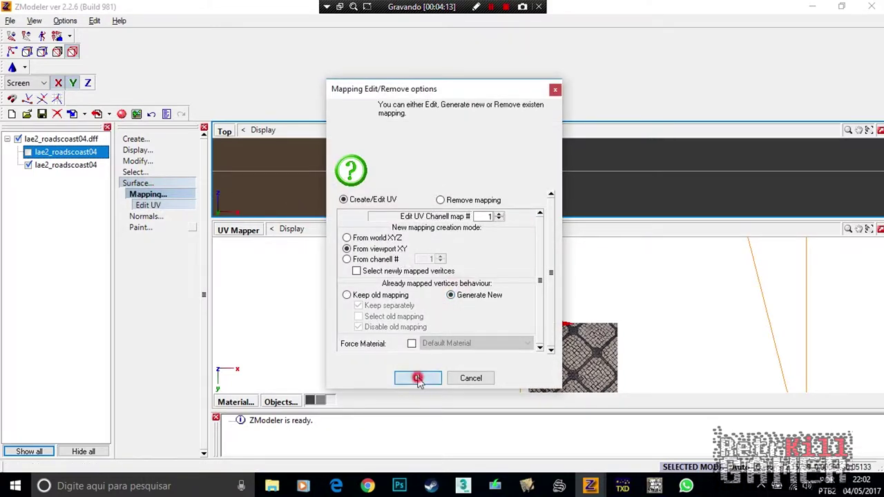
pyautogui.click(418, 379)
pyautogui.scroll(-3, 286, 186)
pyautogui.scroll(-3, 288, 159)
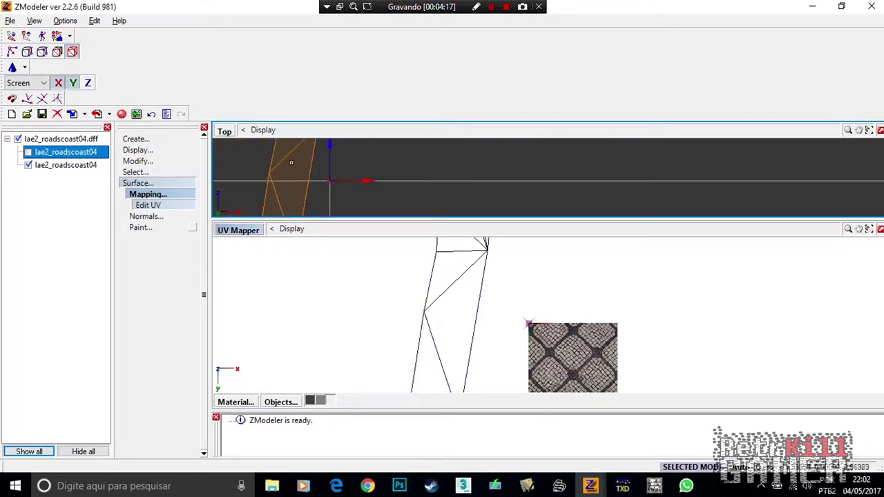
# Switch the upper viewport back to Perspective and bring the remapped boardwalk strip into view.
pyautogui.click(240, 235)
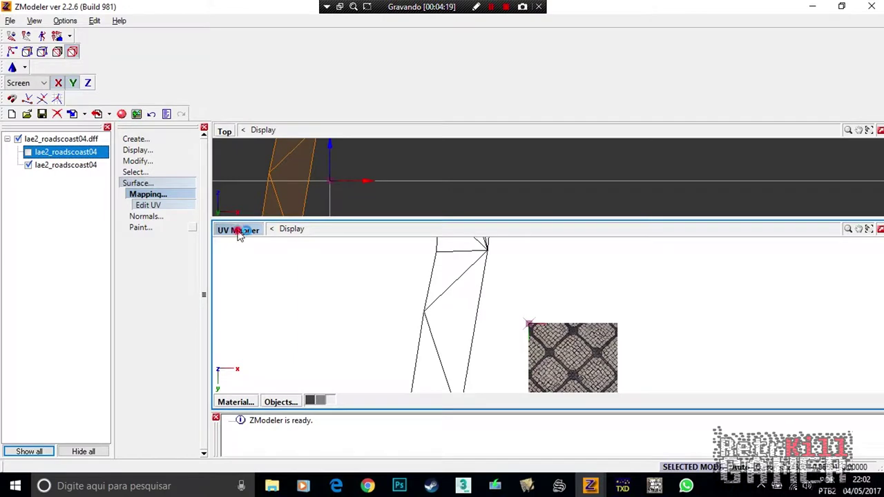
pyautogui.click(239, 232)
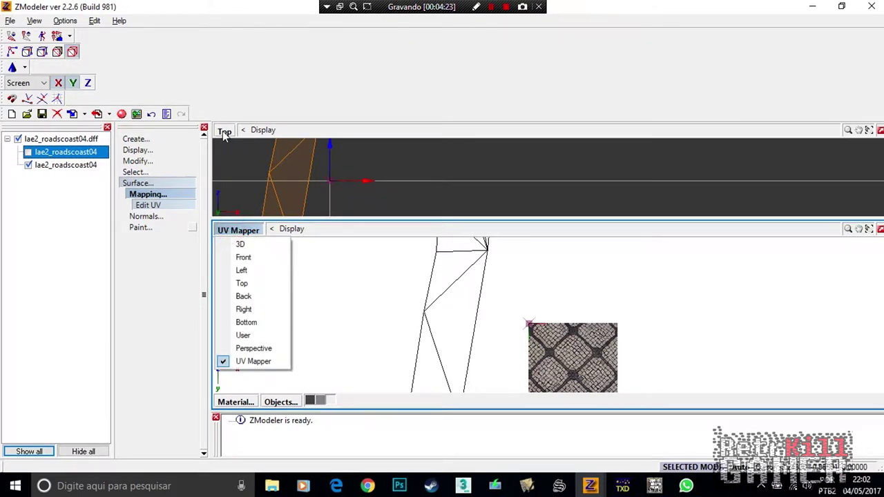
pyautogui.click(224, 133)
pyautogui.click(253, 250)
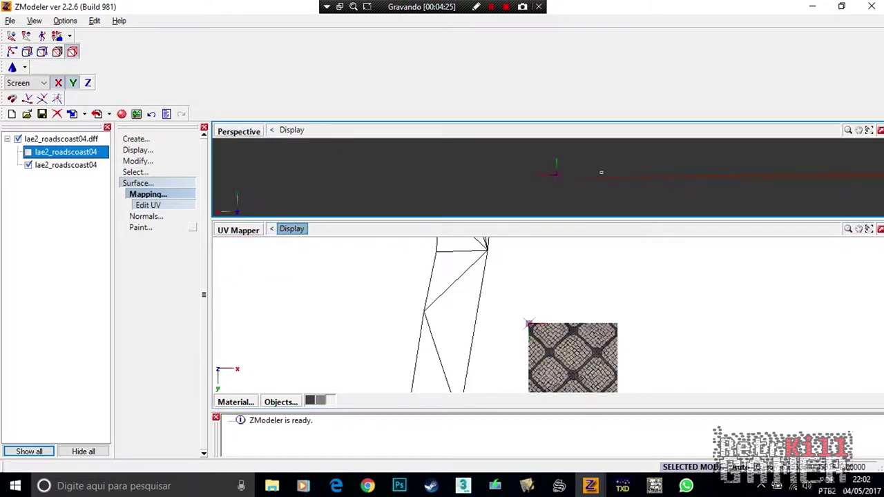
pyautogui.click(144, 186)
pyautogui.moveTo(578, 171); pyautogui.dragTo(779, 200, button='middle')
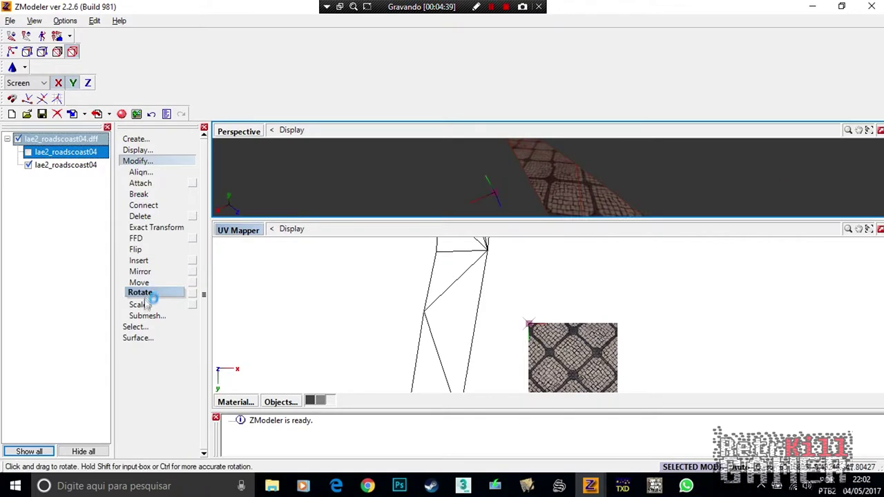
# Move the boardwalk strip's UV layout over the texture tile in the UV Mapper.
pyautogui.click(142, 283)
pyautogui.moveTo(444, 297); pyautogui.dragTo(587, 290)
pyautogui.scroll(-5, 624, 280)
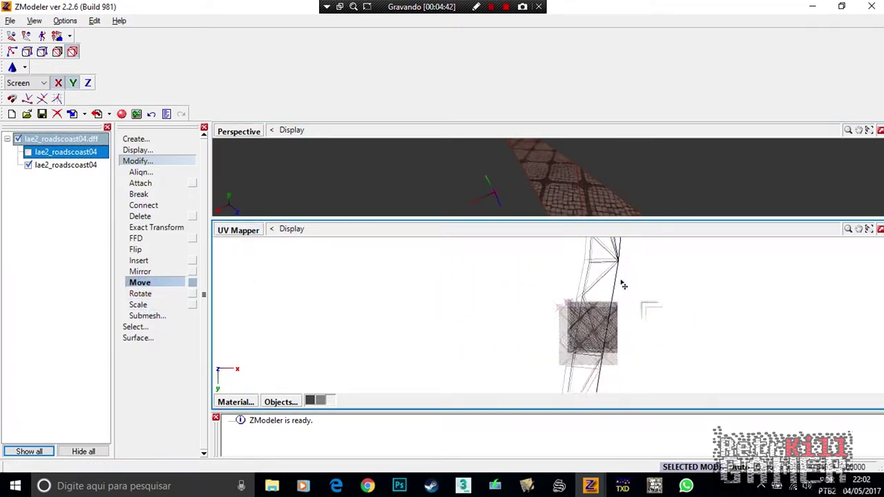
pyautogui.scroll(3, 619, 292)
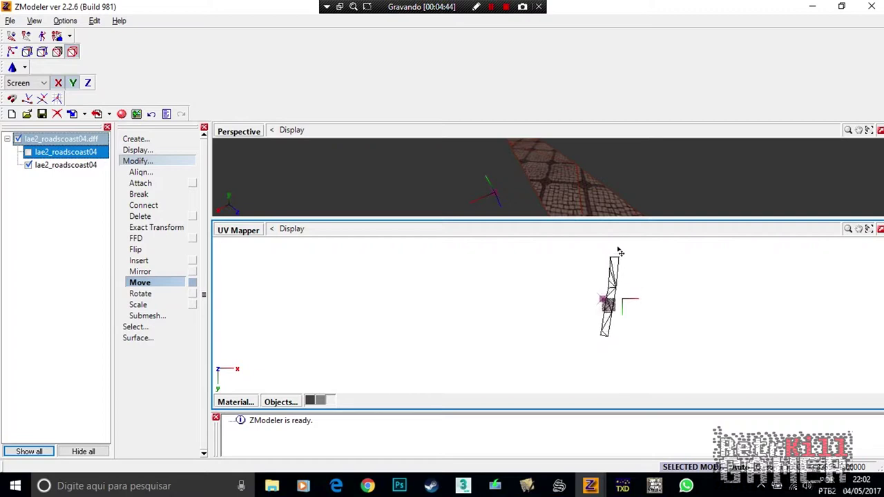
pyautogui.scroll(1, 628, 369)
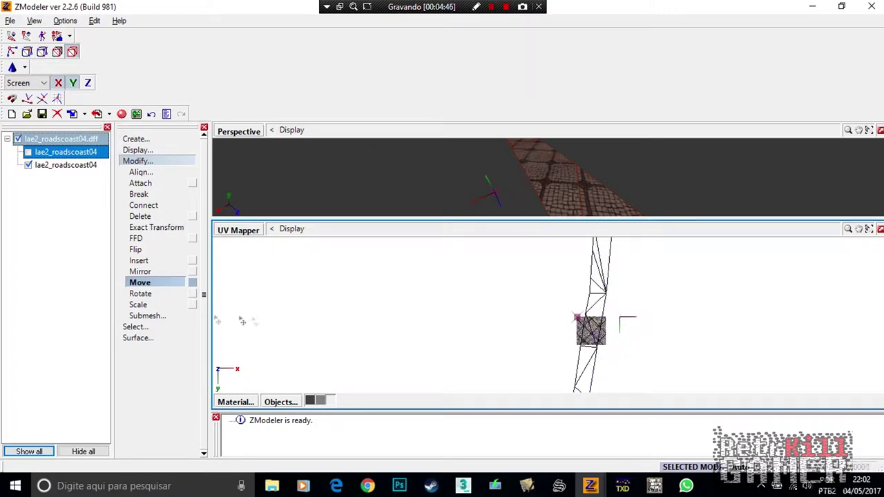
# Enlarge the repositioned UV layout with Scale in the UV Mapper and examine the paving pattern along the strip in Perspective.
pyautogui.click(138, 304)
pyautogui.moveTo(610, 263); pyautogui.dragTo(618, 210)
pyautogui.moveTo(658, 286); pyautogui.dragTo(649, 255)
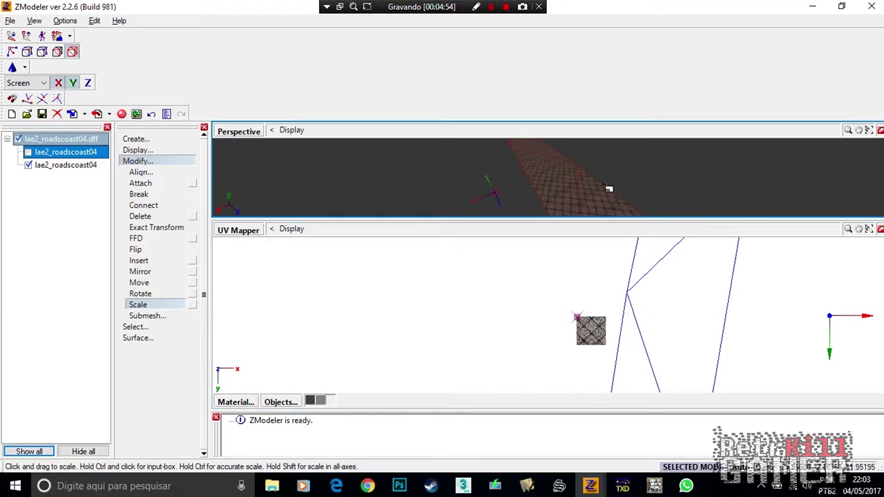
pyautogui.click(147, 161)
pyautogui.click(587, 172)
pyautogui.moveTo(586, 165); pyautogui.dragTo(609, 195, button='middle')
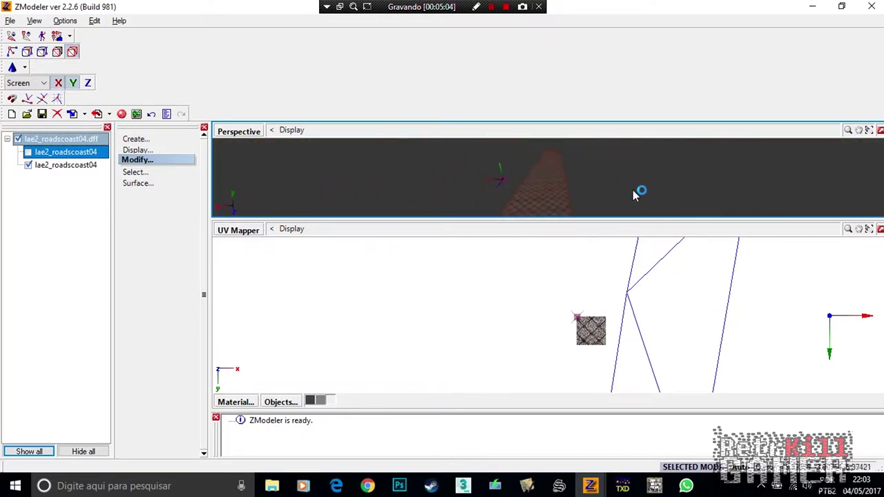
pyautogui.click(140, 159)
pyautogui.click(153, 304)
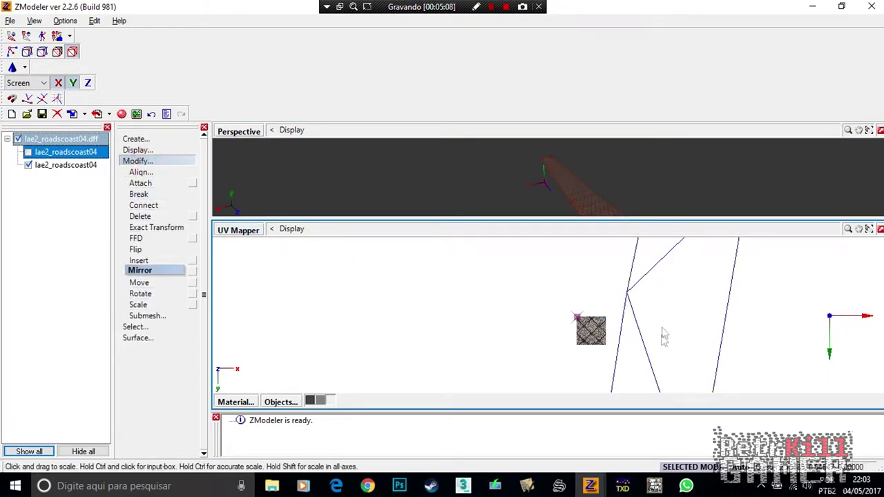
pyautogui.moveTo(584, 177); pyautogui.dragTo(553, 165, button='middle')
pyautogui.scroll(5, 555, 167)
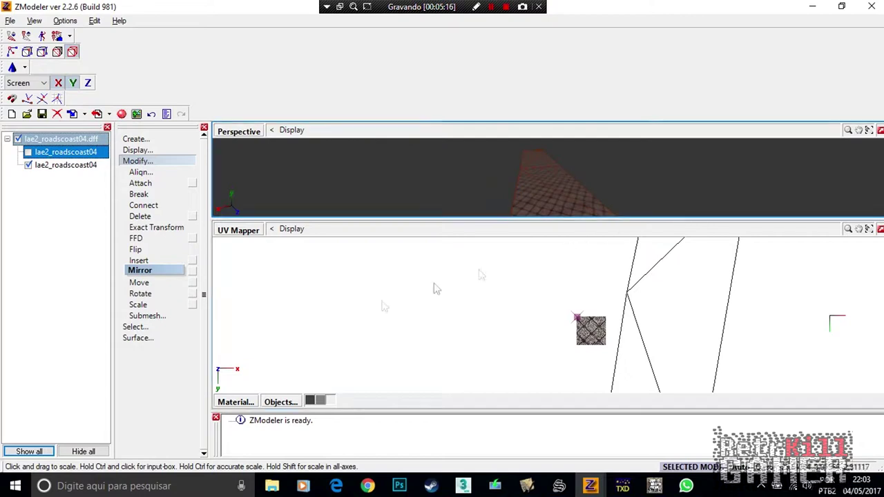
# Unhide the lae2_roadscoast04 road object and save the project as calcadao3.z3d in the Rua 5 folder.
pyautogui.click(28, 154)
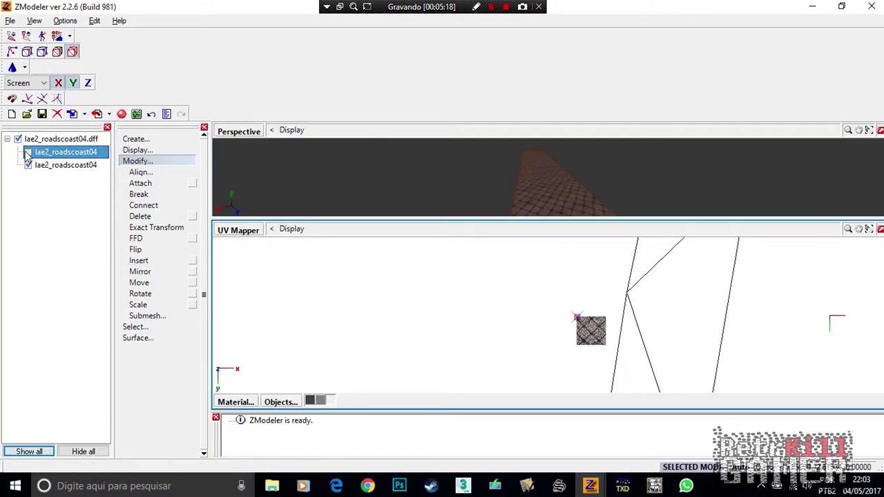
pyautogui.click(28, 152)
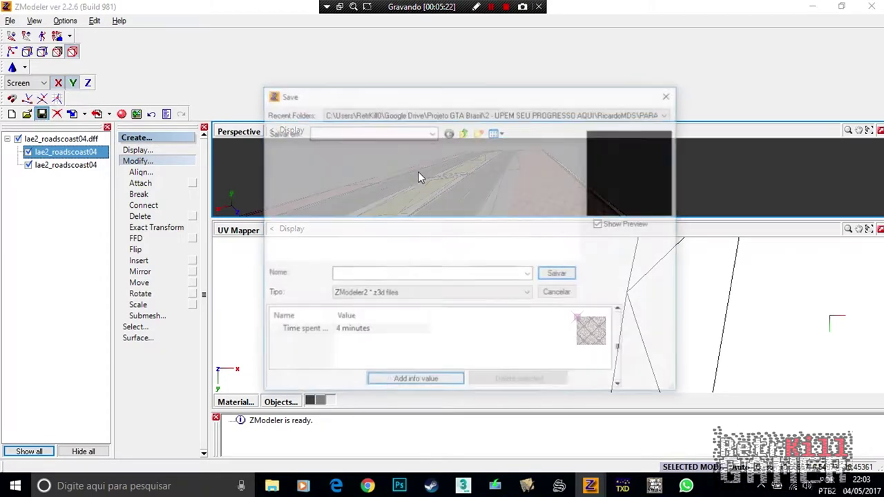
pyautogui.click(431, 132)
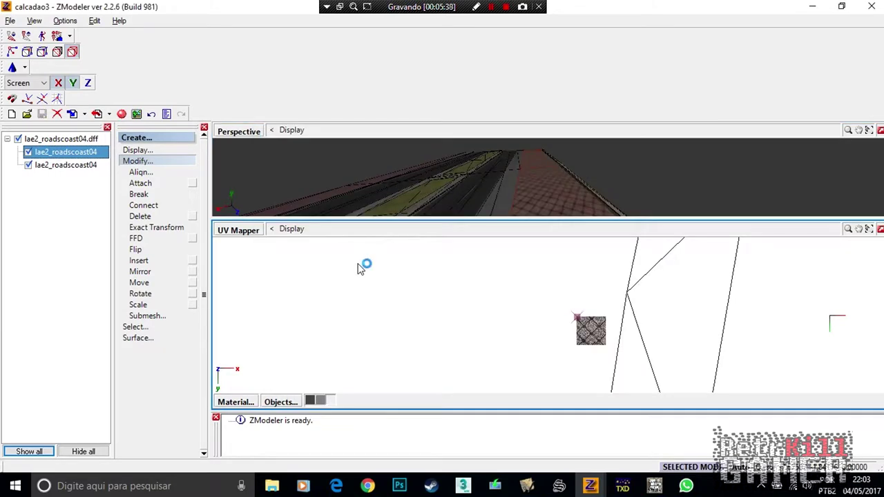
# Attach the boardwalk strip and the road object to each other as a single lae2_roadscoast04 object.
pyautogui.click(582, 214)
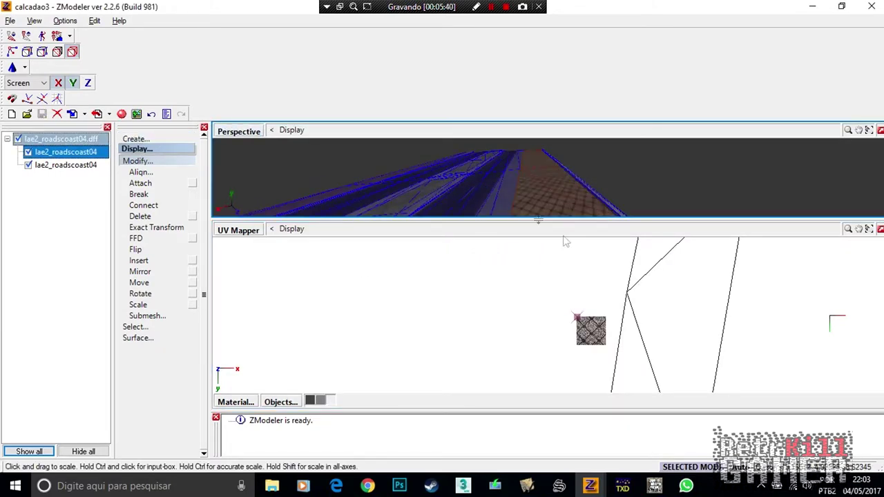
pyautogui.keyDown('shift'); pyautogui.click(66, 164); pyautogui.keyUp('shift')
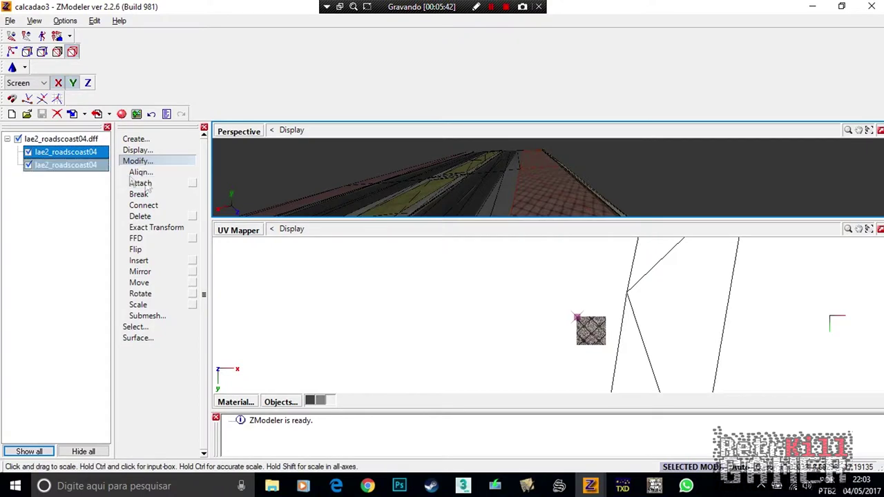
pyautogui.click(142, 160)
pyautogui.click(142, 160)
pyautogui.click(176, 185)
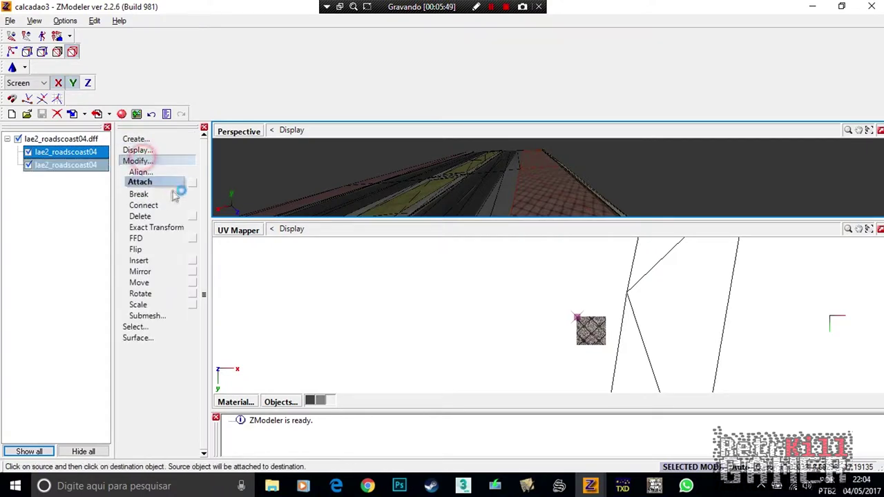
pyautogui.click(484, 192)
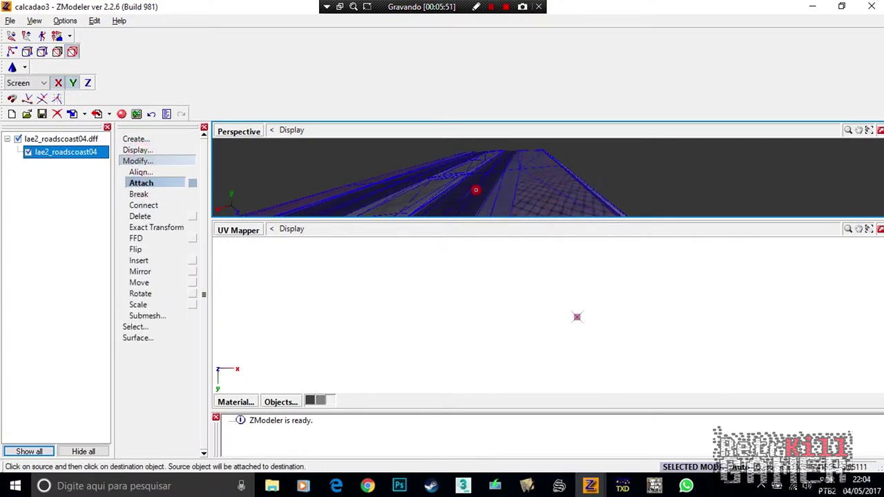
# Export the model as GTA San Andreas DFF into the Rua 5 folder, overwriting lae2_roadscoast04.dff.
pyautogui.click(96, 115)
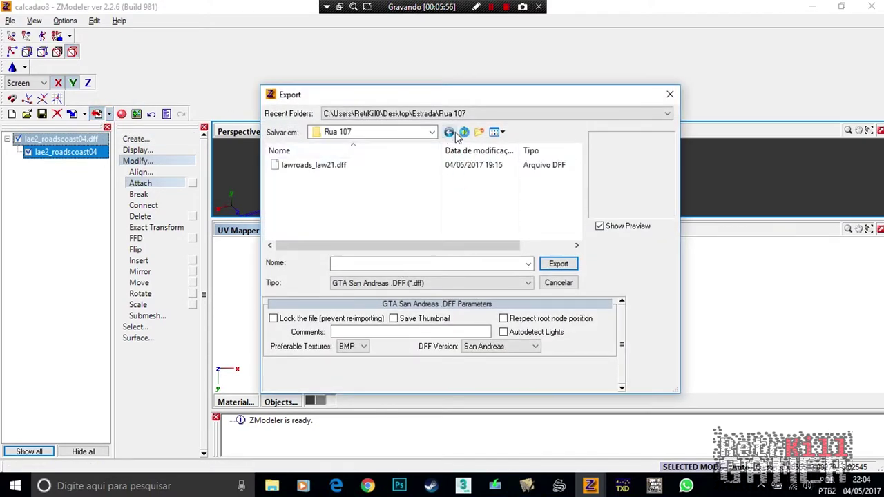
pyautogui.click(449, 131)
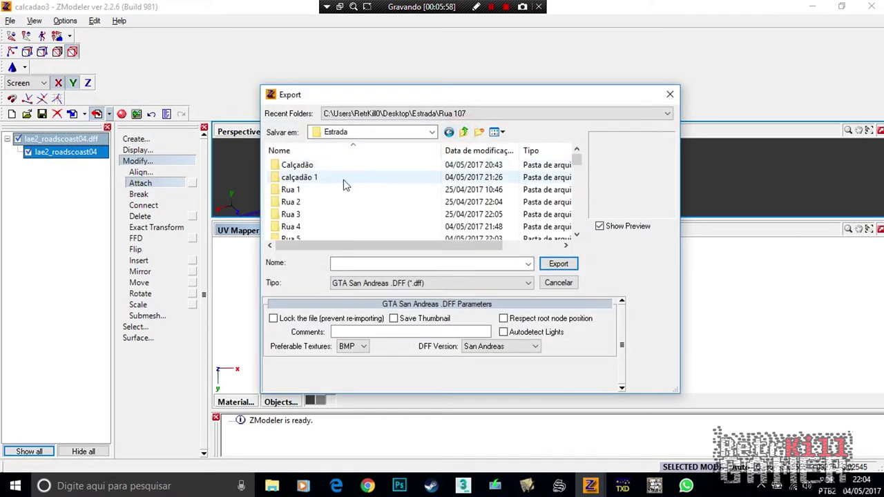
pyautogui.scroll(-2, 312, 219)
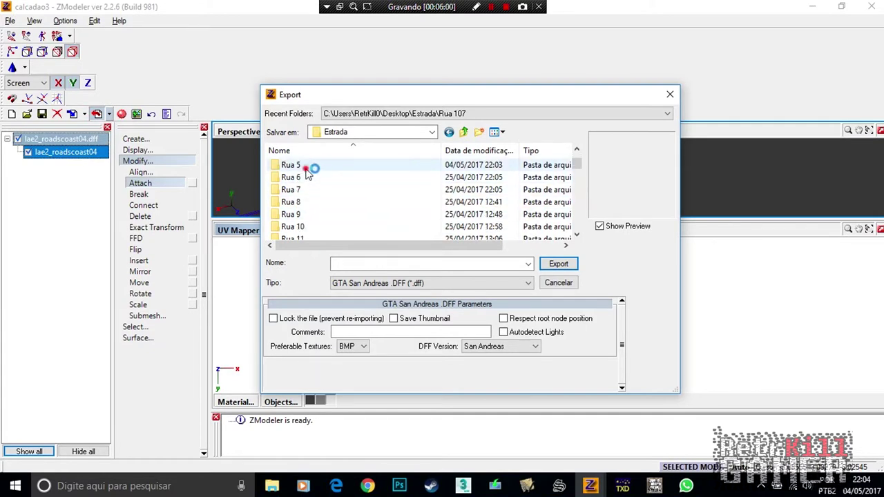
pyautogui.doubleClick(308, 167)
pyautogui.click(304, 188)
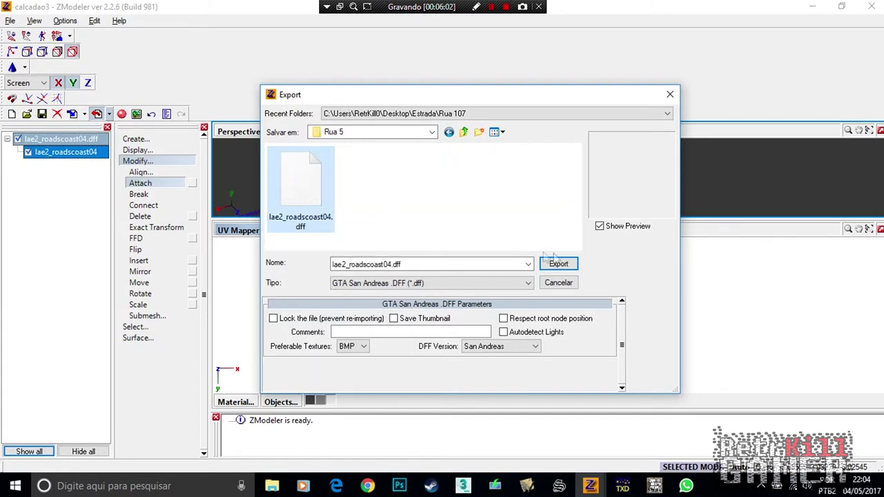
pyautogui.click(569, 266)
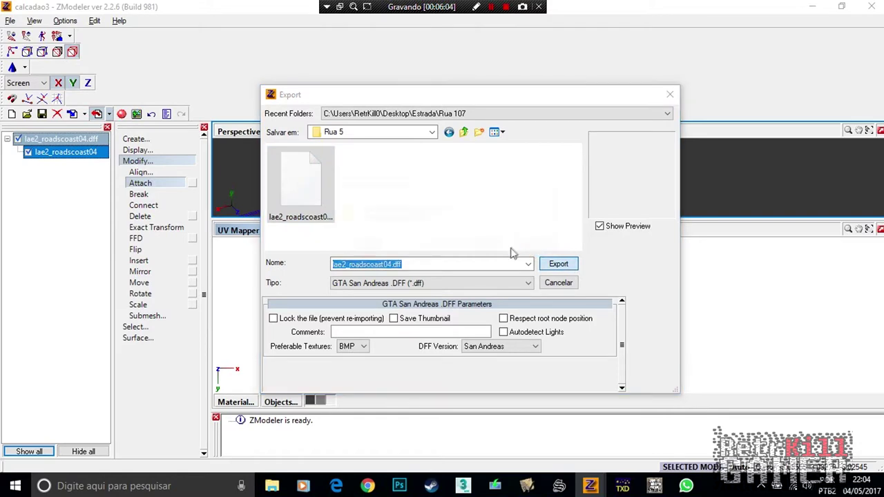
pyautogui.click(483, 247)
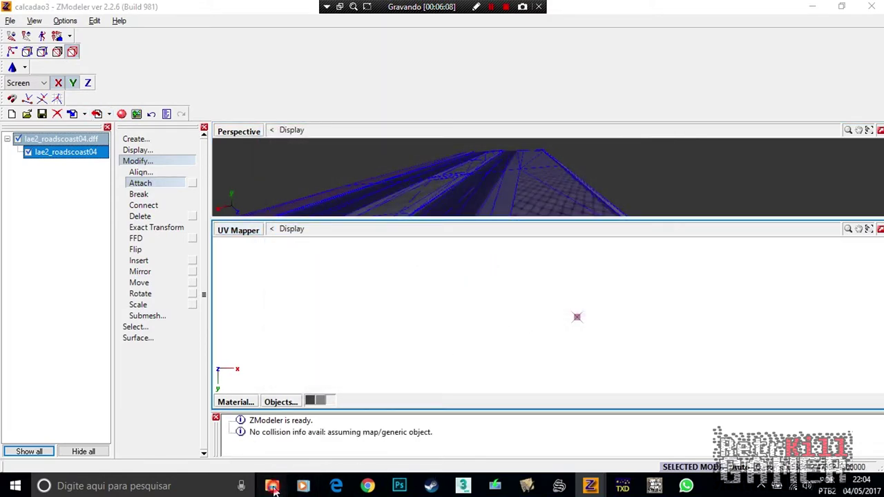
# Switch to File Explorer, go from Rua 4 to the Rua 5 folder and select lae2_roadscoast04.dff.
pyautogui.moveTo(271, 486)
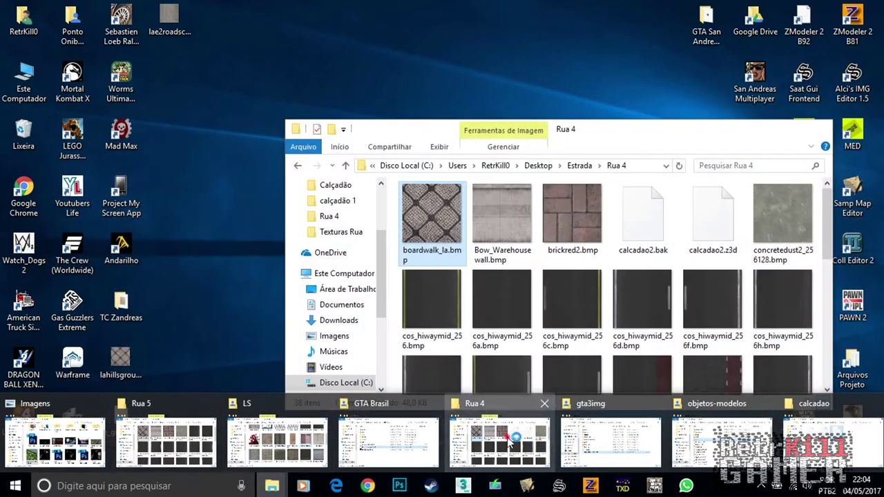
pyautogui.click(499, 442)
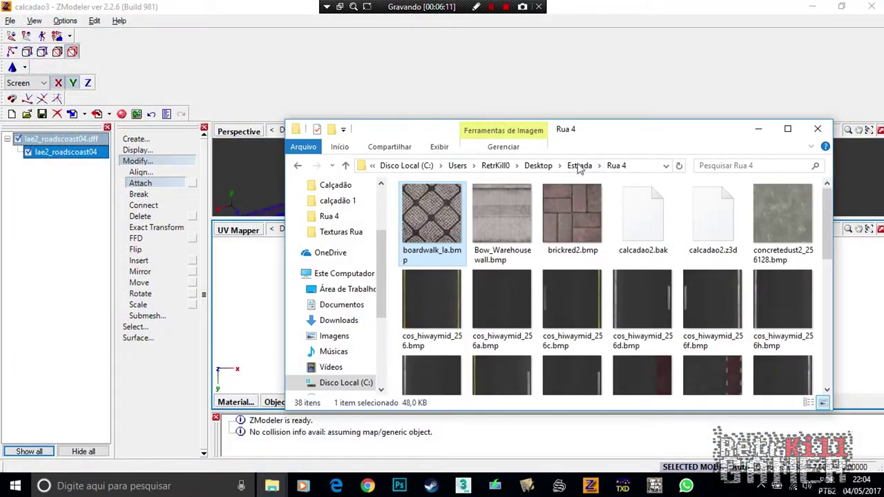
pyautogui.doubleClick(426, 283)
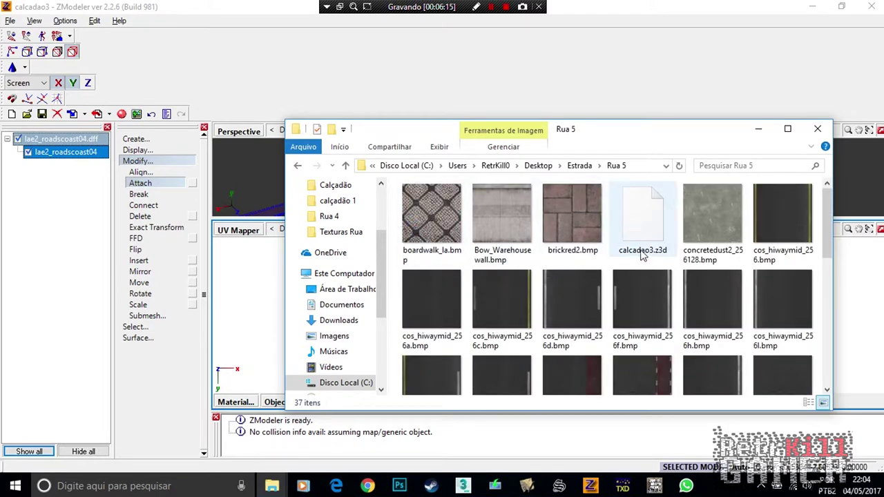
pyautogui.scroll(-4, 654, 272)
pyautogui.click(437, 350)
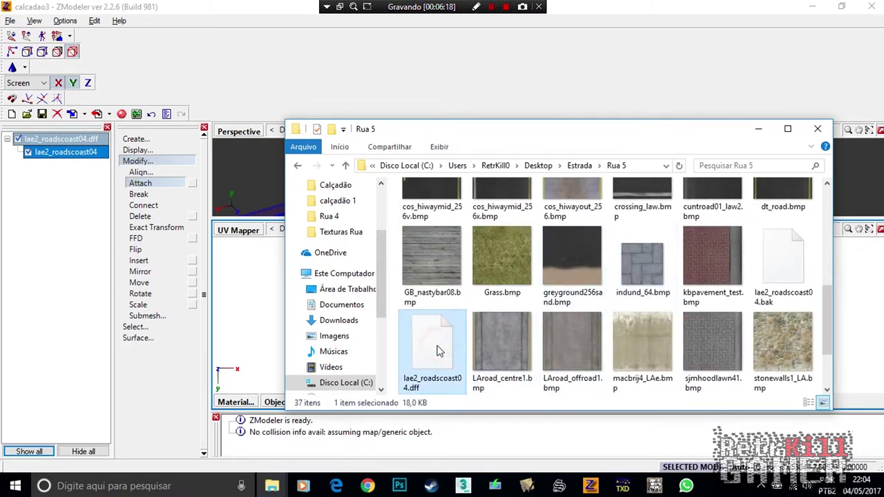
# Paste a copy of lae2_roadscoast04.dff into the GTA Brasil modloader's models\gta3img folder.
pyautogui.moveTo(271, 486)
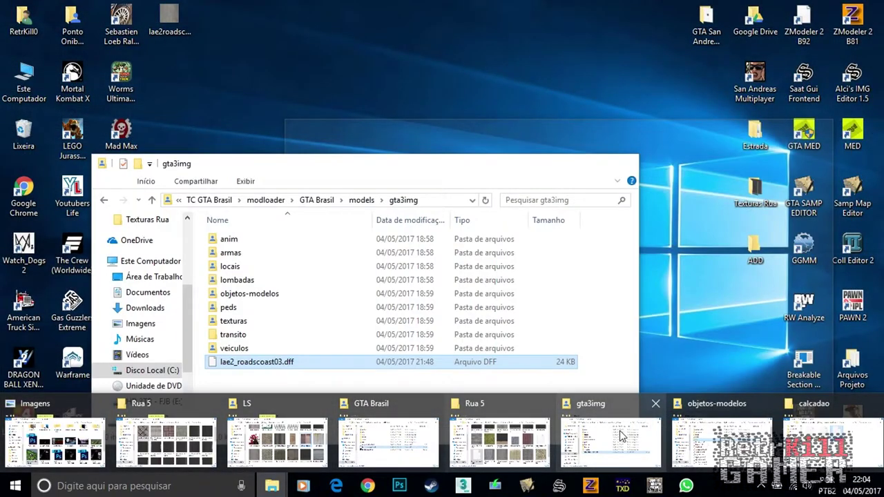
pyautogui.click(622, 437)
pyautogui.hotkey('ctrl', 'v')
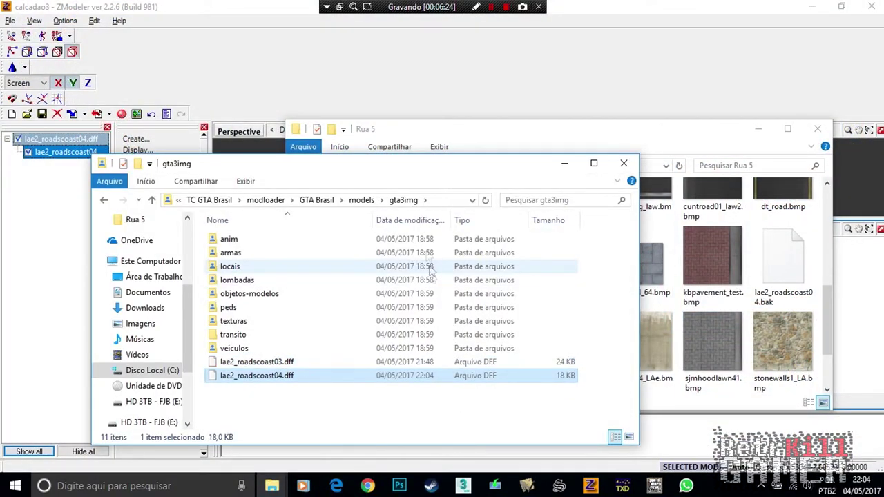
# Switch to GTA San Andreas, resume the paused game and drive along the boardwalk to examine how its pavement texture tiles.
pyautogui.click(653, 486)
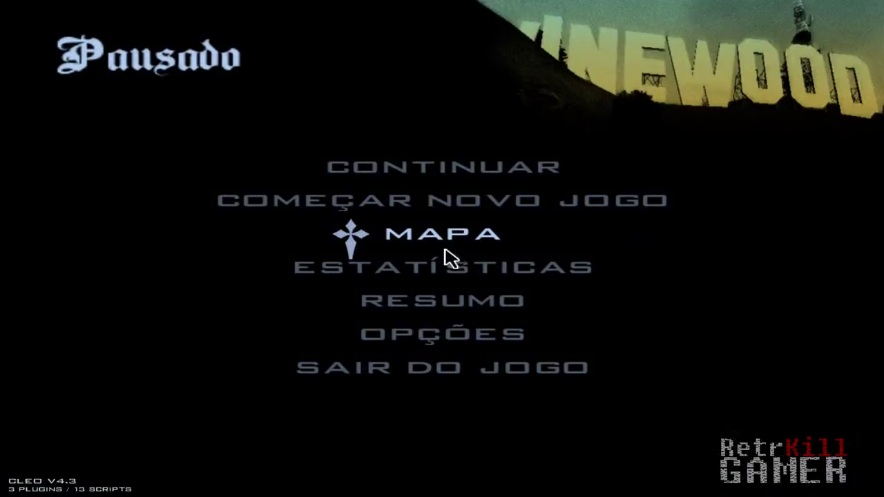
pyautogui.press('Escape')
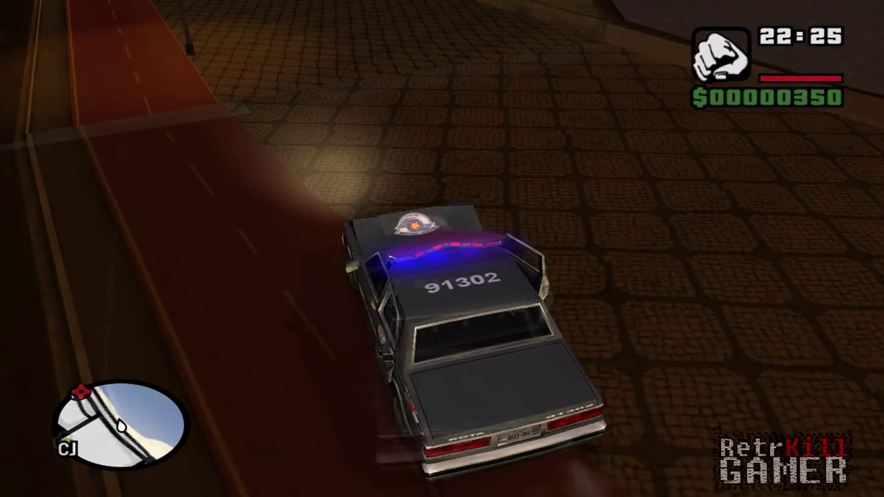
pyautogui.press('a')
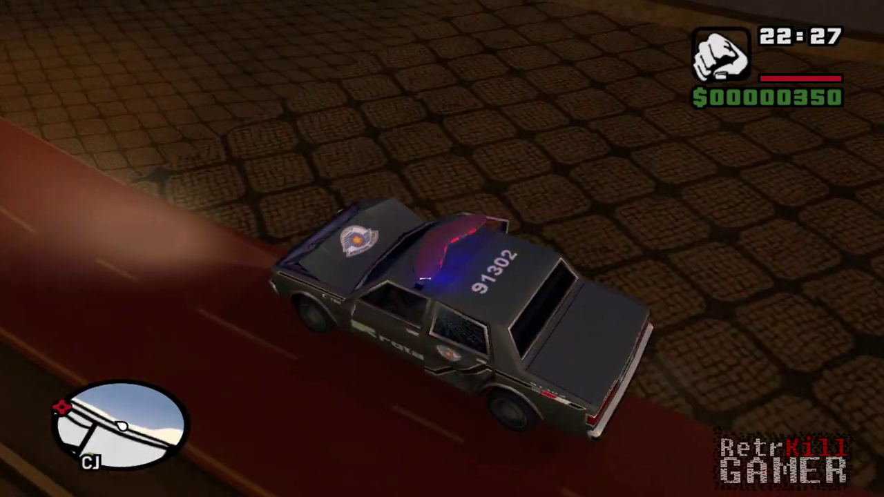
pyautogui.press('a')
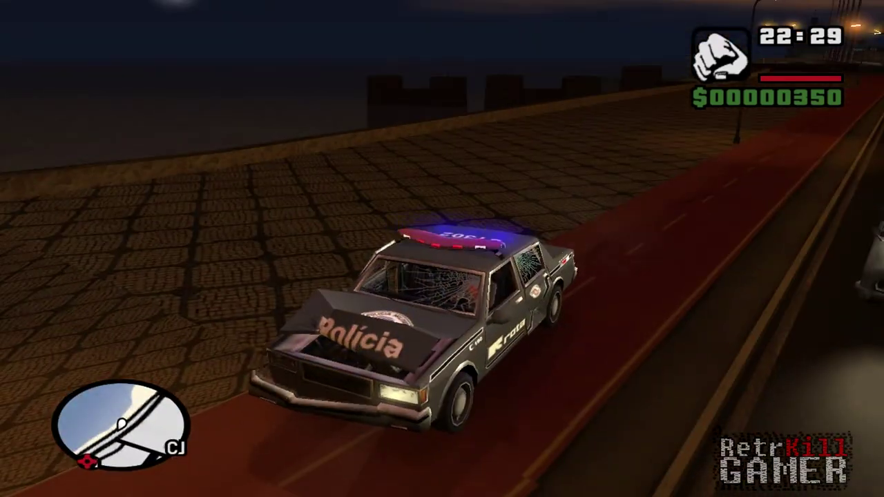
pyautogui.press('f')
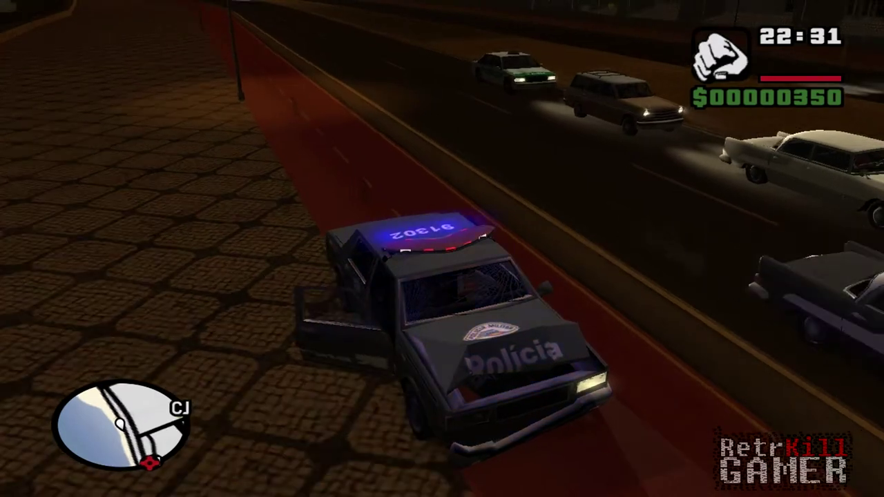
pyautogui.press('s')
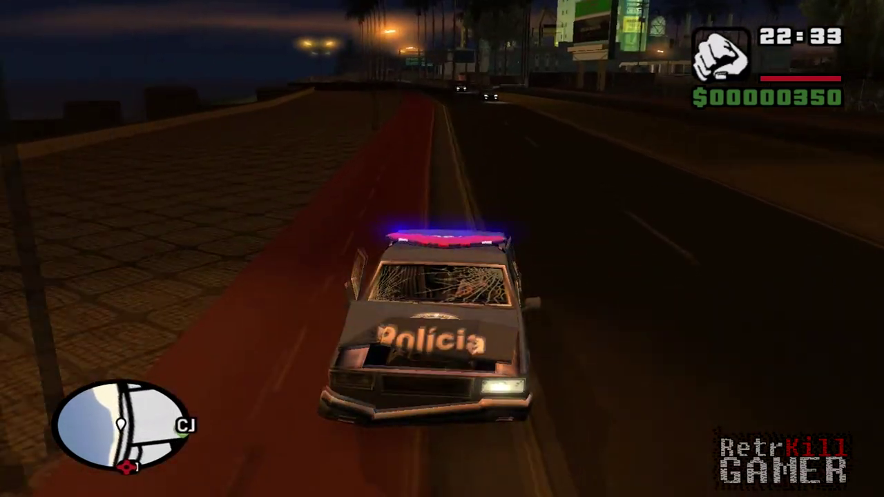
pyautogui.press('s')
pyautogui.press('f')
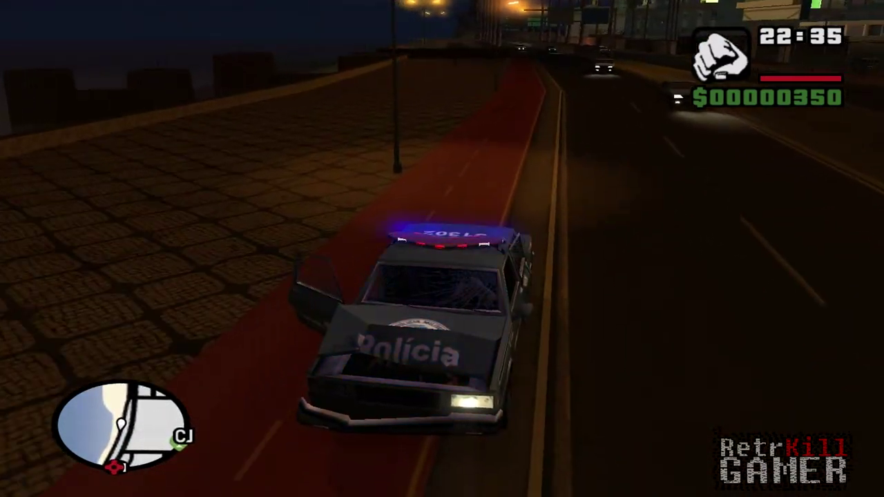
pyautogui.press('s')
pyautogui.press('w')
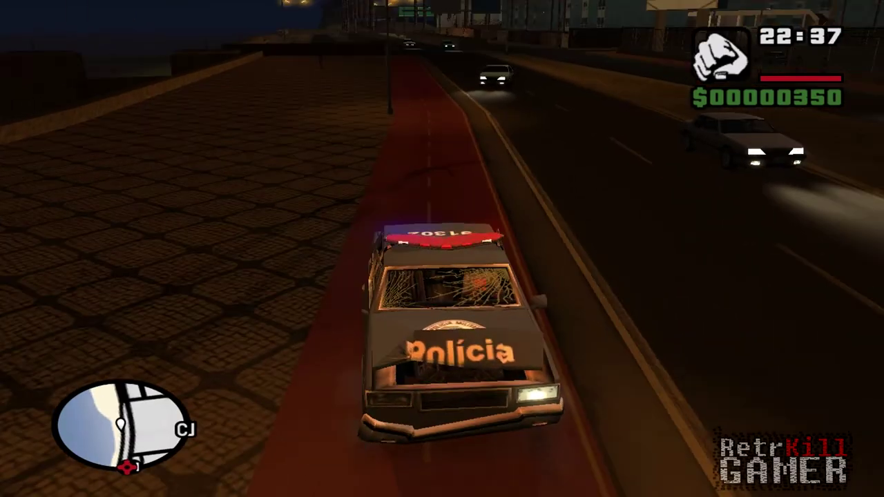
pyautogui.press('w')
pyautogui.press('a')
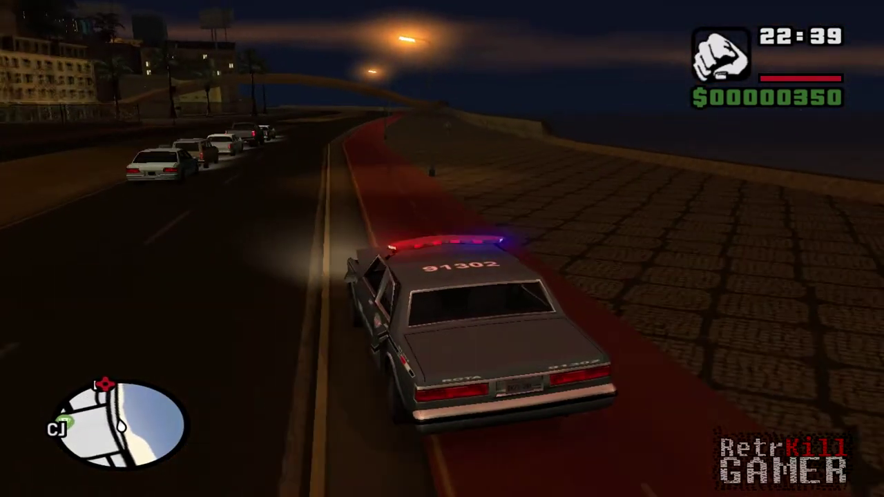
pyautogui.press('w')
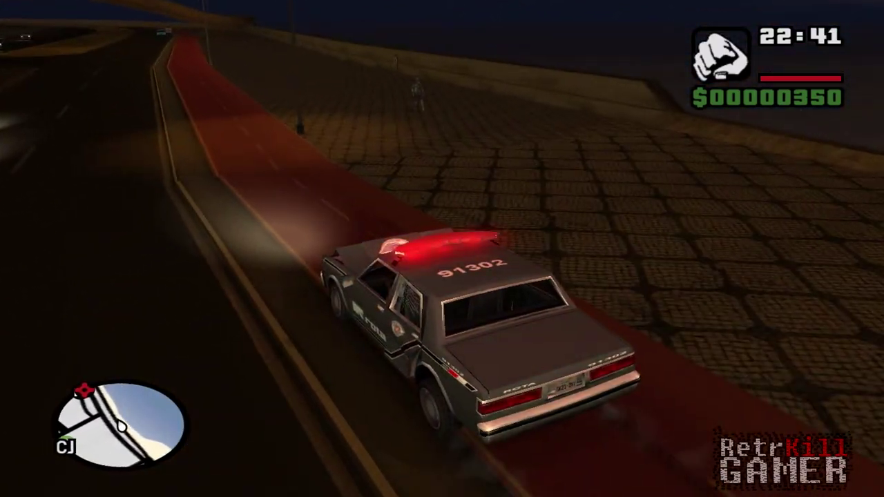
pyautogui.press('w')
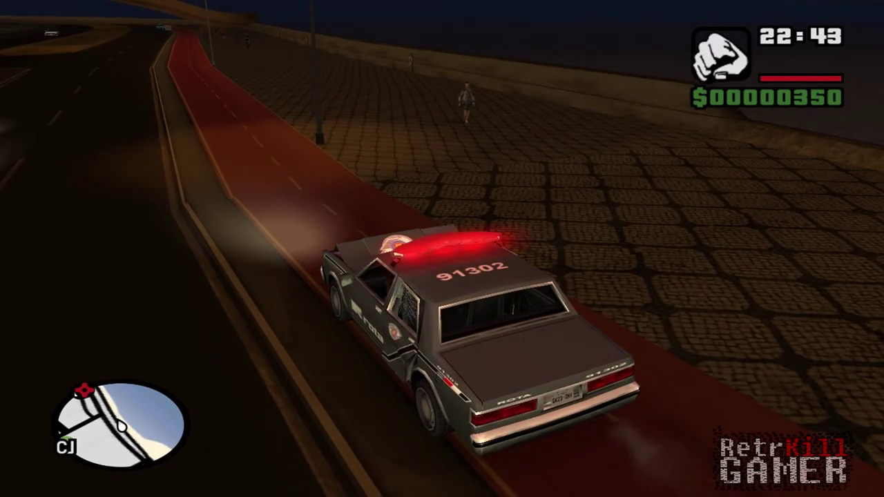